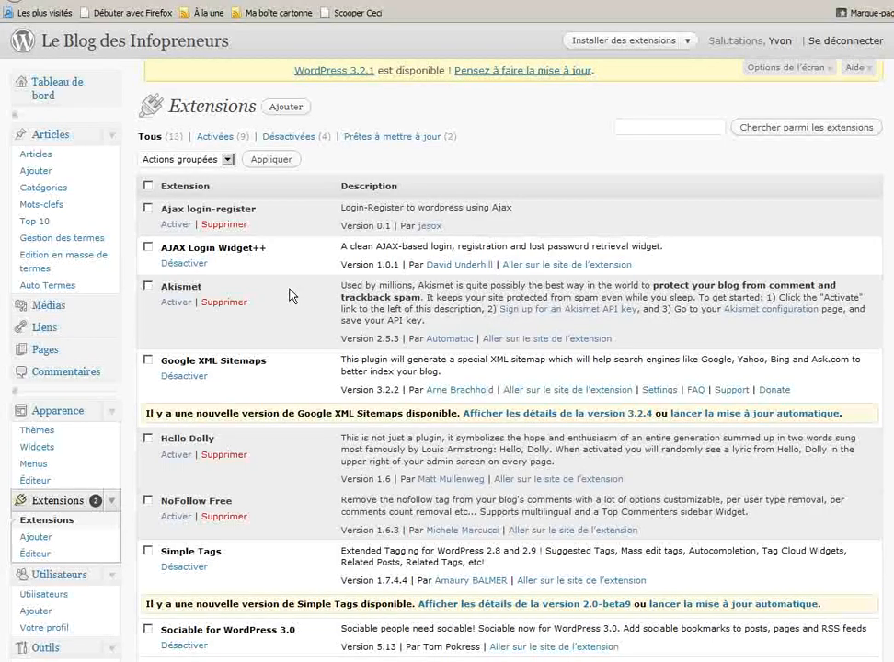
# Search for new extensions to install using the words "get recent comments"
pyautogui.click(284, 107)
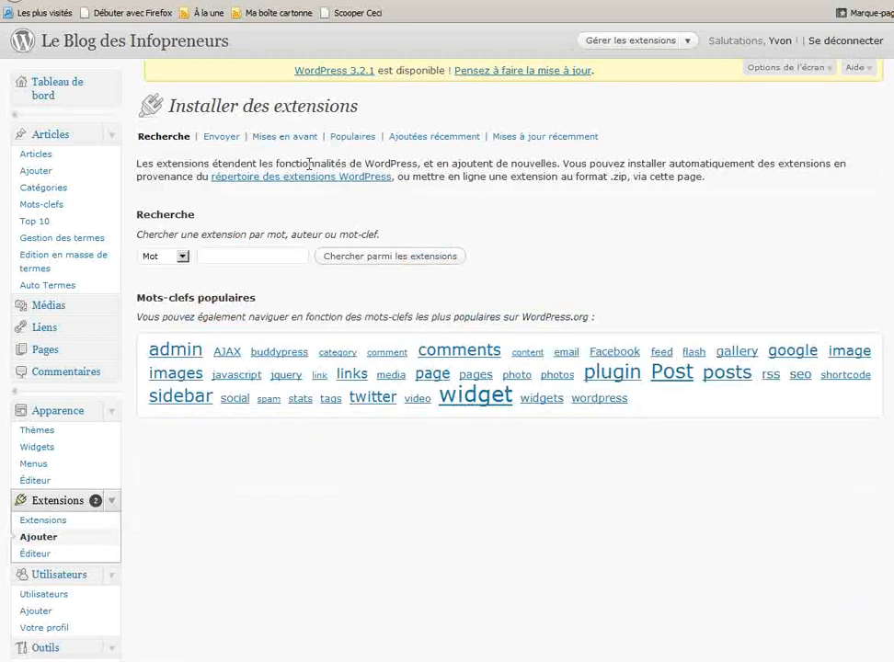
pyautogui.click(249, 255)
pyautogui.write('get recent comments')
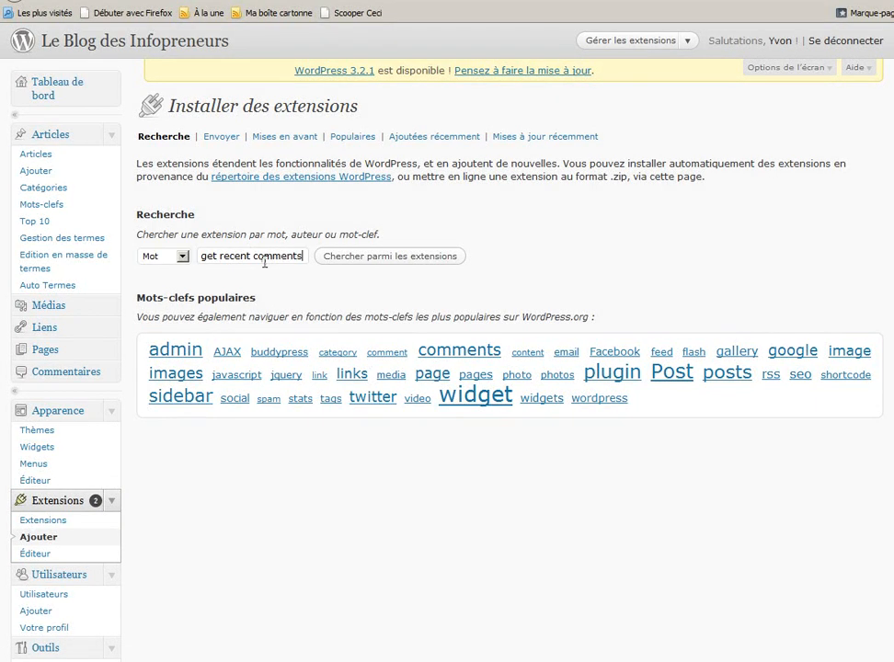
pyautogui.click(370, 262)
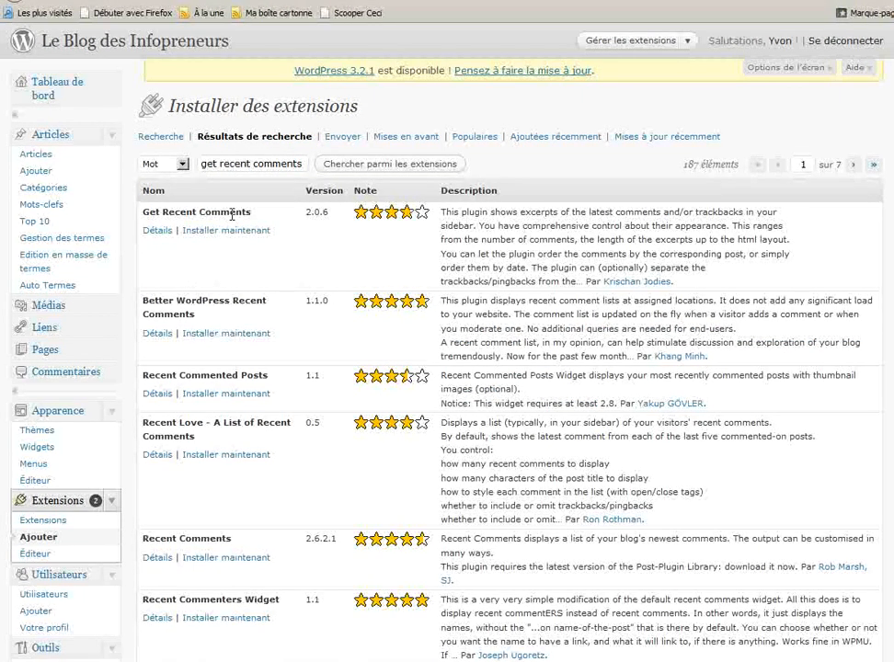
# Install the Get Recent Comments 2.0.6 extension and activate it
pyautogui.click(204, 231)
pyautogui.click(443, 280)
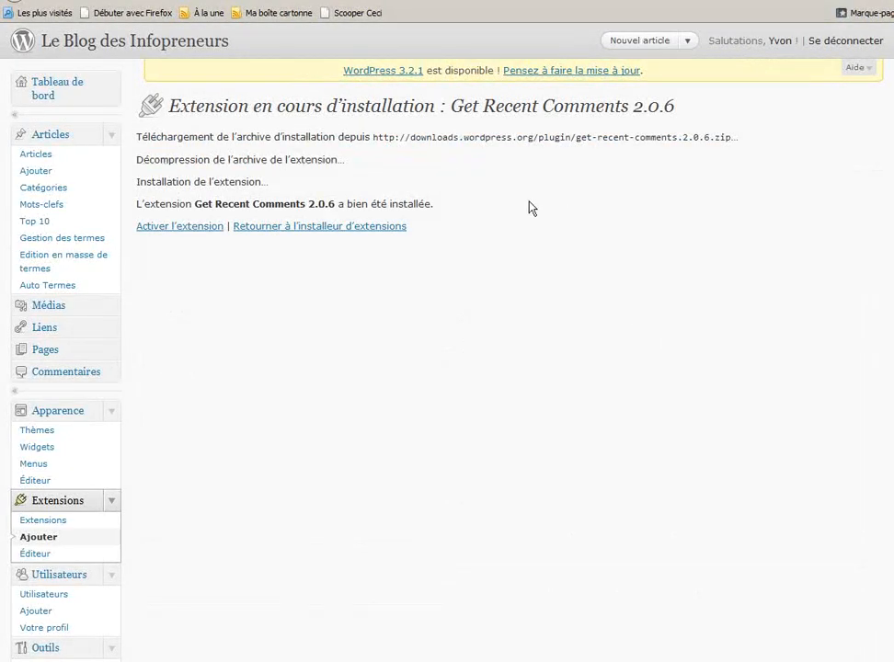
pyautogui.click(182, 227)
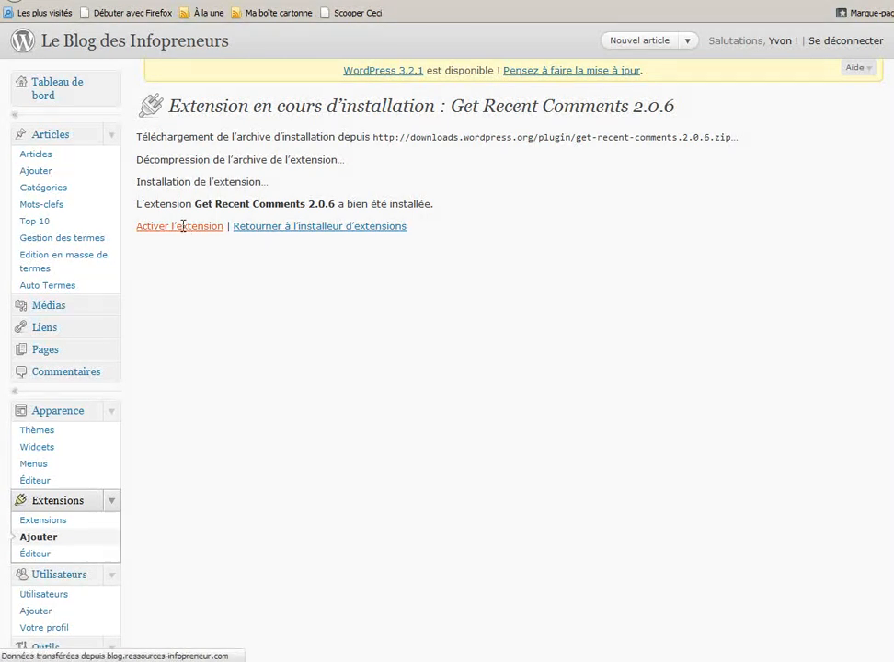
# Open the settings page of the newly activated Recent Comments extension
pyautogui.scroll(-8, 329, 343)
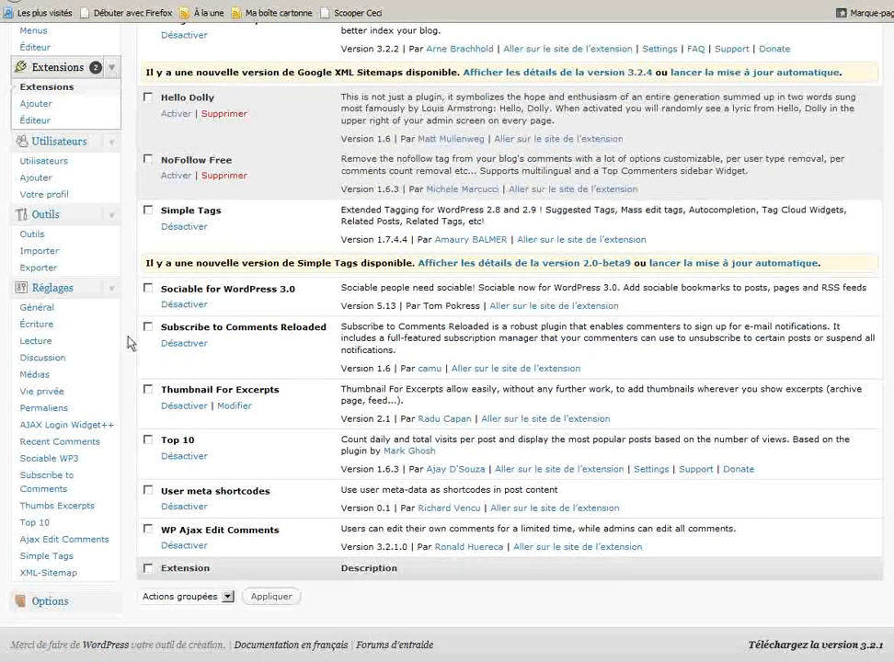
pyautogui.click(71, 443)
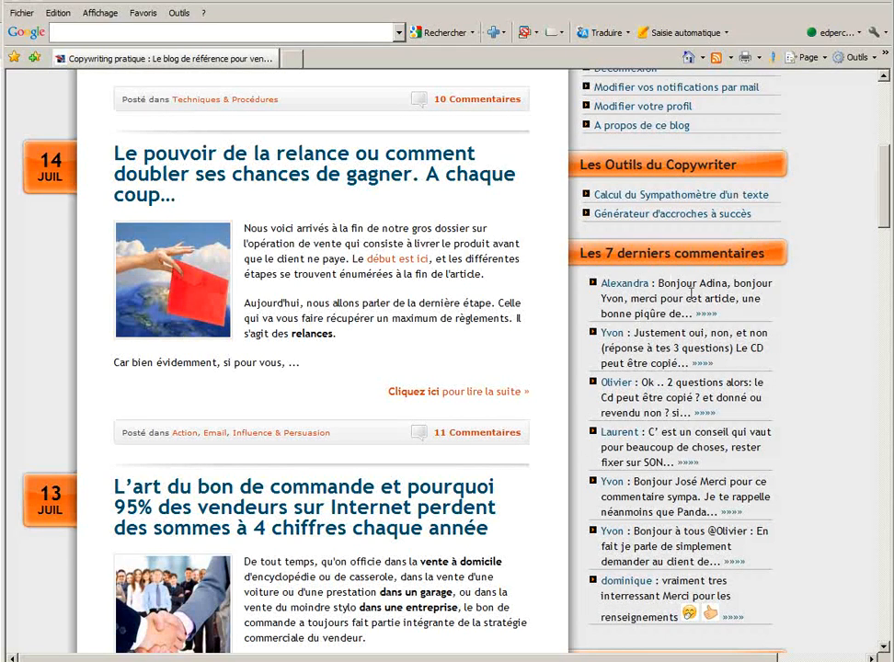
# Examine the list of latest comments on the Copywriting pratique blog as a display example, and return to the extension settings
pyautogui.scroll(4, 439, 326)
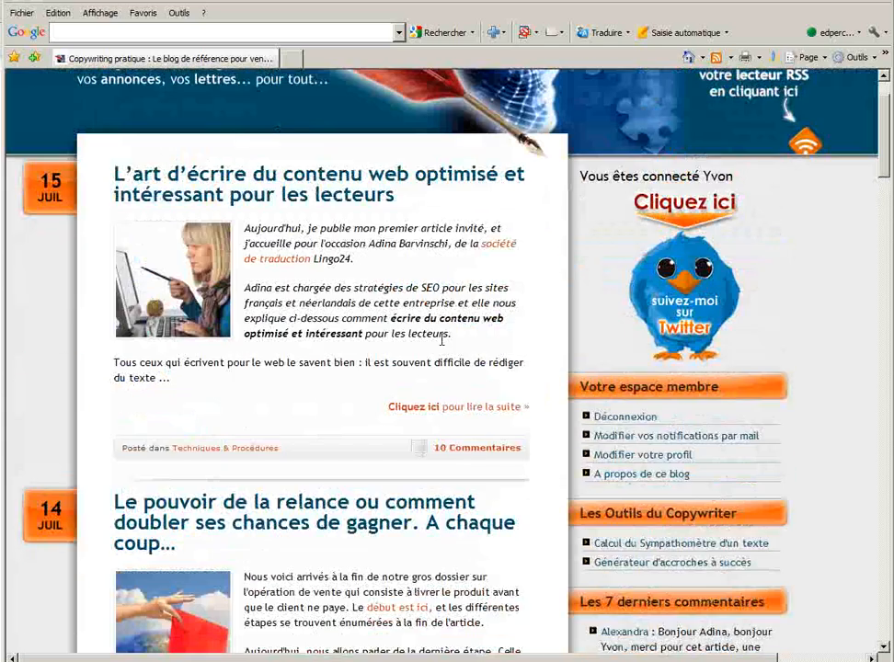
pyautogui.scroll(-5, 440, 339)
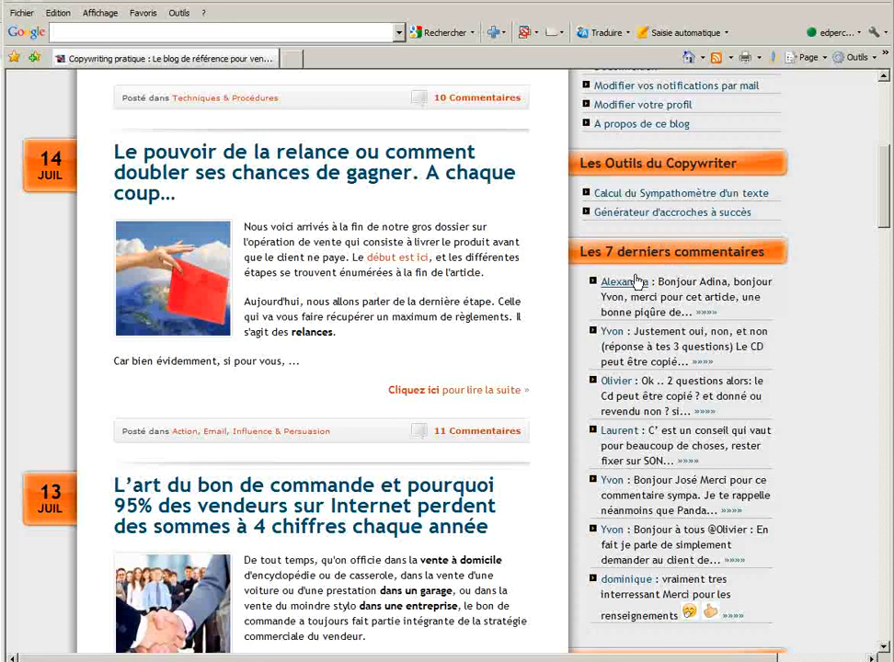
pyautogui.scroll(-2, 766, 303)
pyautogui.scroll(2, 765, 305)
pyautogui.hotkey('alt', 'Tab')
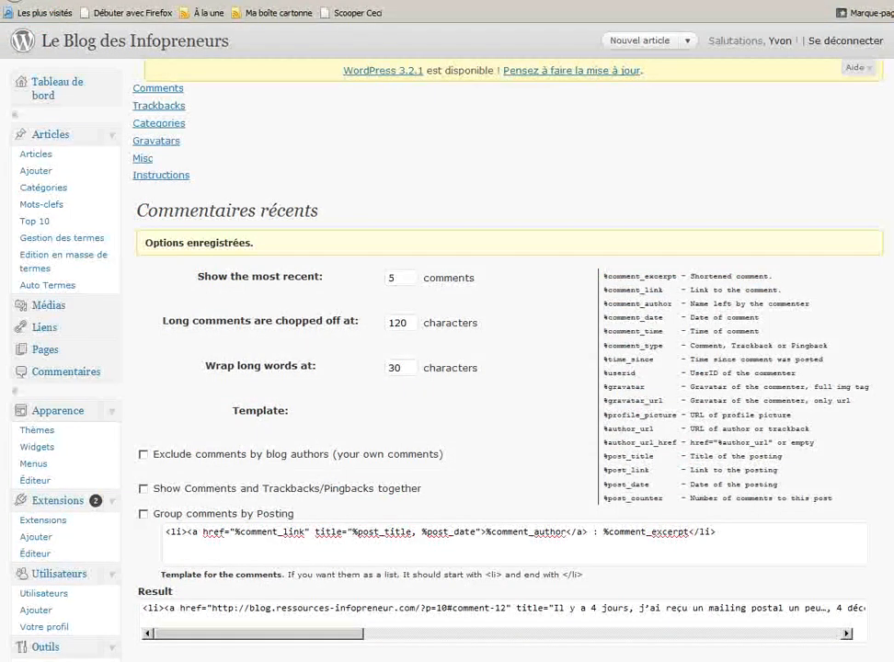
# Set the number of most recent comments to show to 7, keeping the 120-character limit for long comments
pyautogui.moveTo(401, 277); pyautogui.dragTo(366, 276)
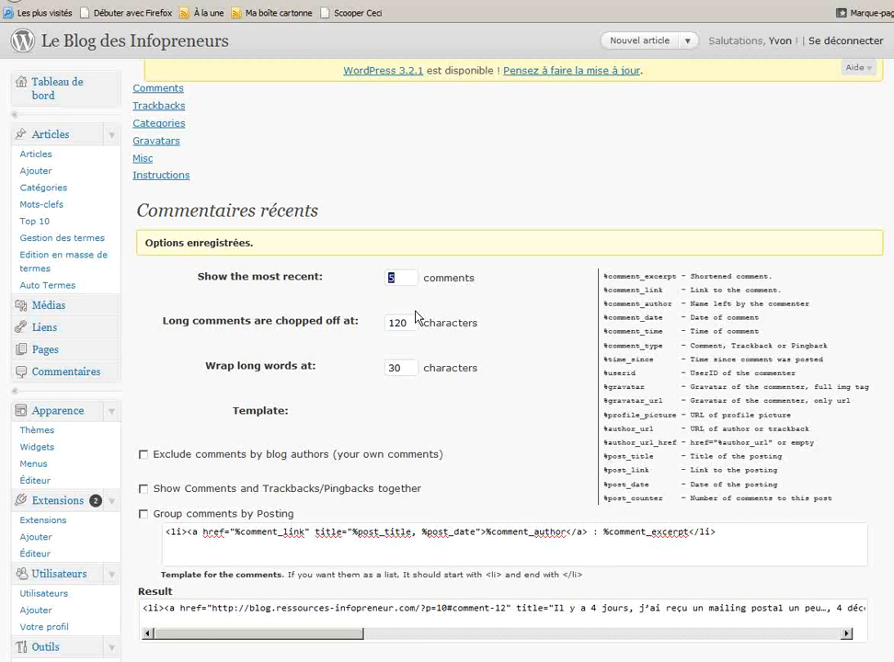
pyautogui.write('7')
pyautogui.moveTo(404, 321); pyautogui.dragTo(366, 321)
pyautogui.click(413, 323)
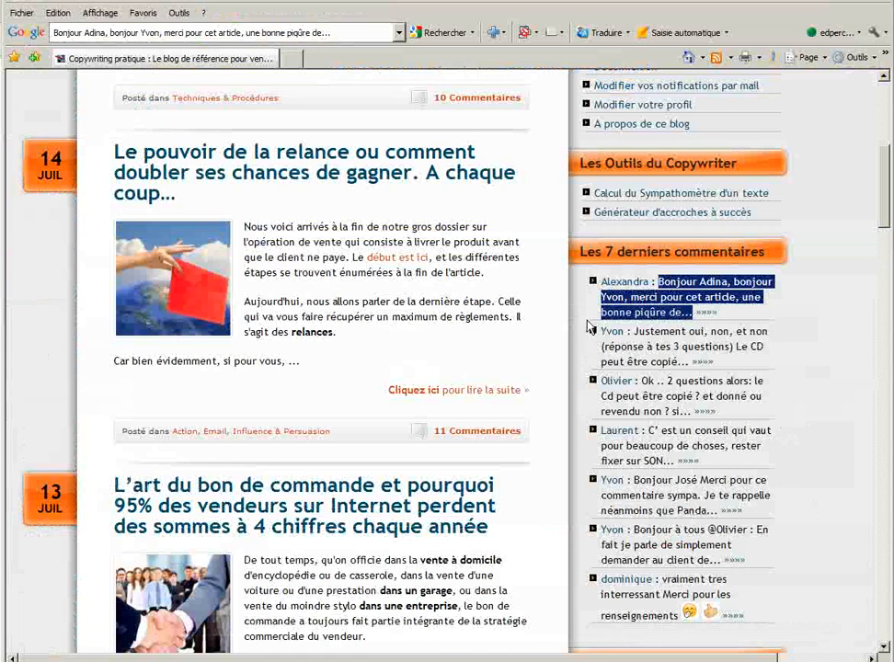
# Check on the Copywriting pratique blog where the first comment's excerpt is cut off
pyautogui.click(615, 296)
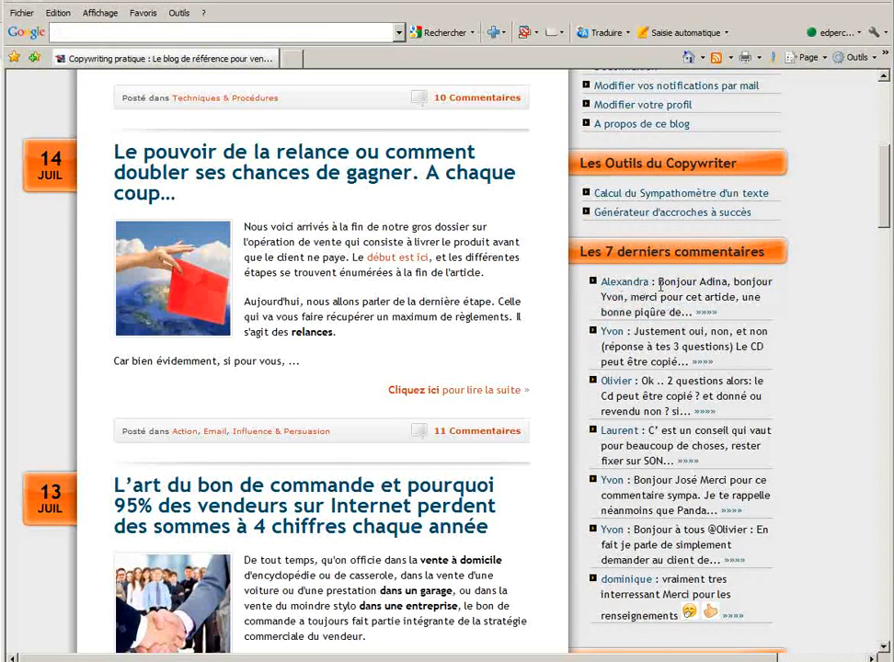
pyautogui.moveTo(659, 281); pyautogui.dragTo(688, 313)
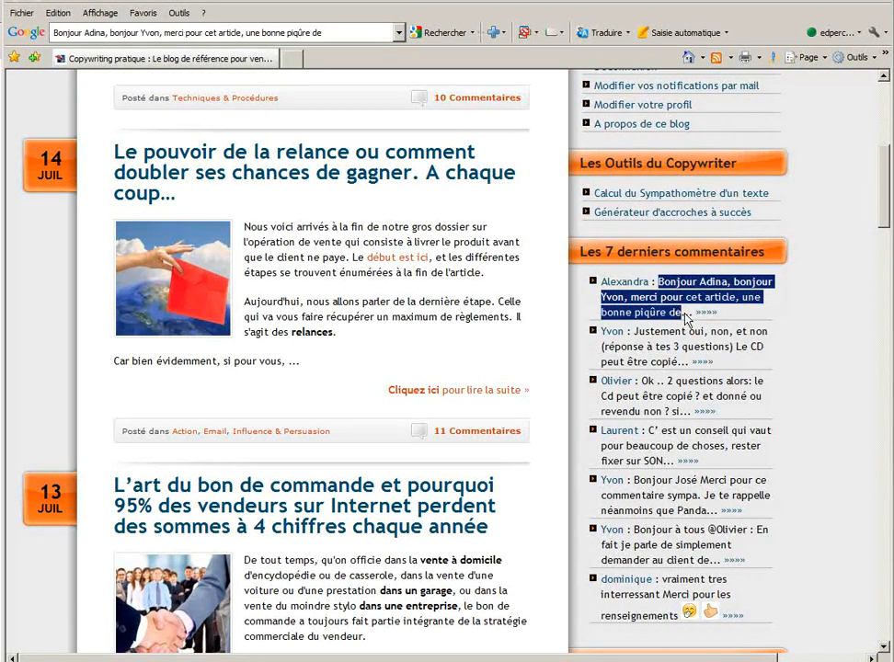
pyautogui.doubleClick(688, 312)
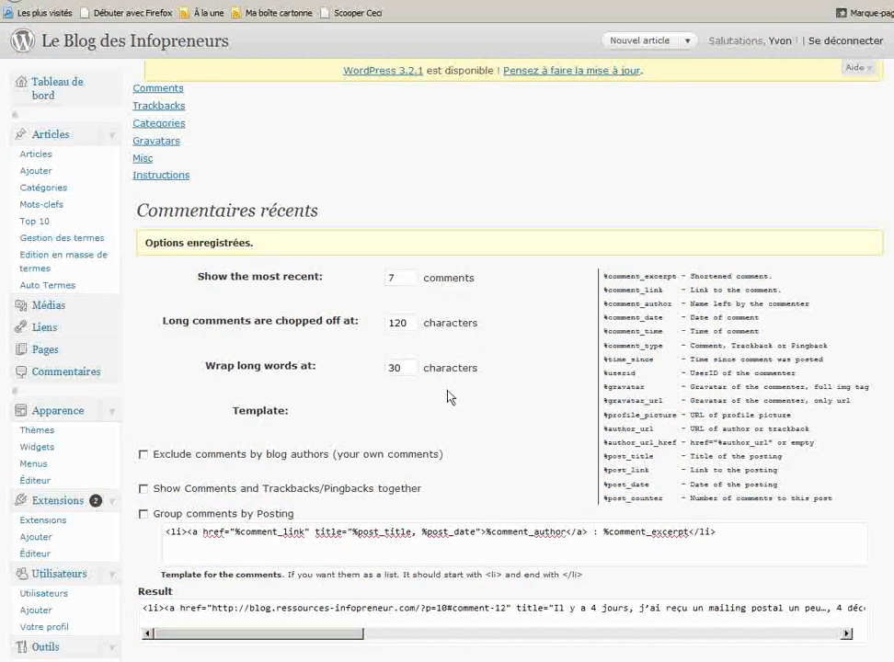
# Leave the exclusion of comments by blog authors turned off and update the Recent Comments options
pyautogui.scroll(-2, 449, 396)
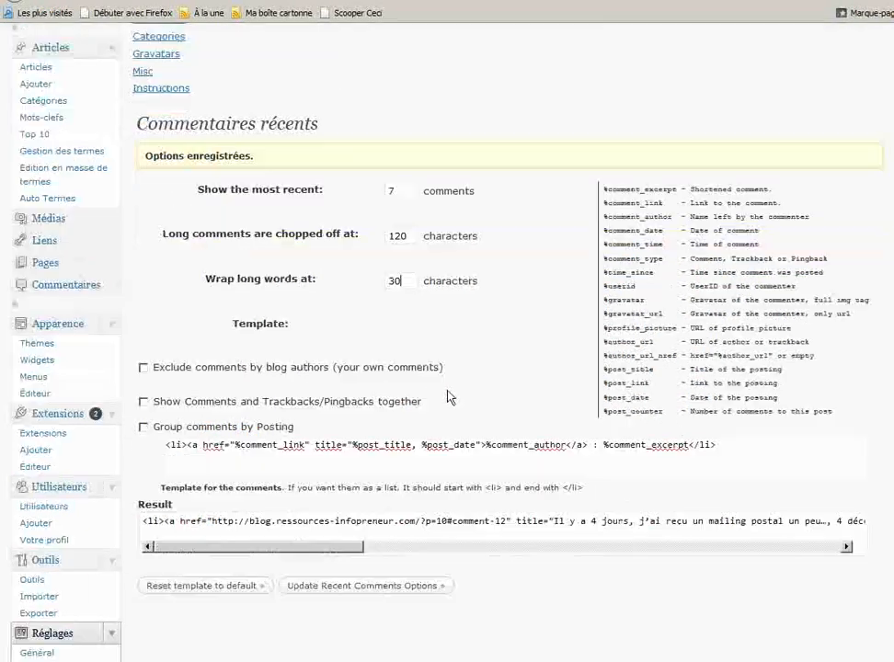
pyautogui.click(143, 368)
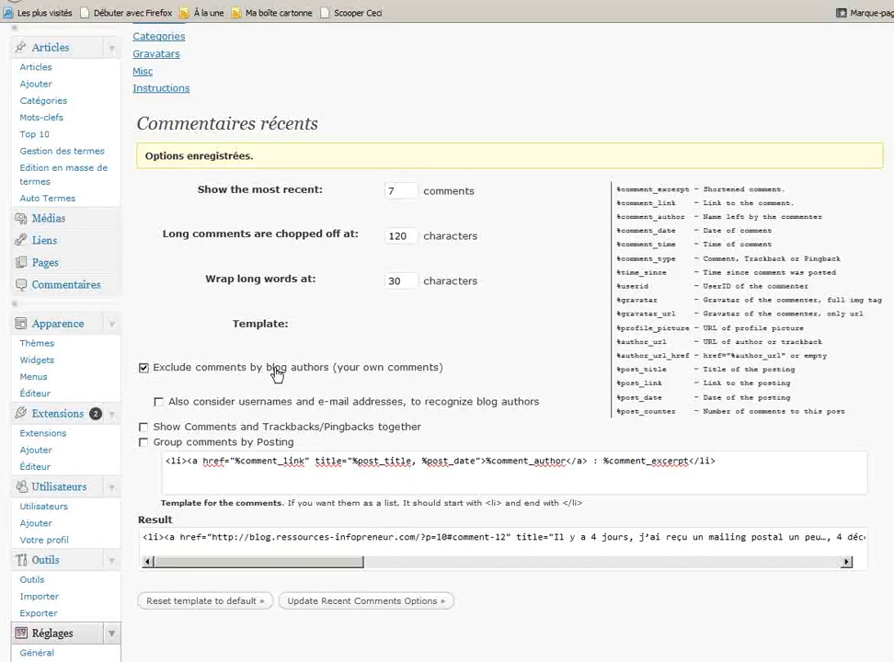
pyautogui.click(145, 369)
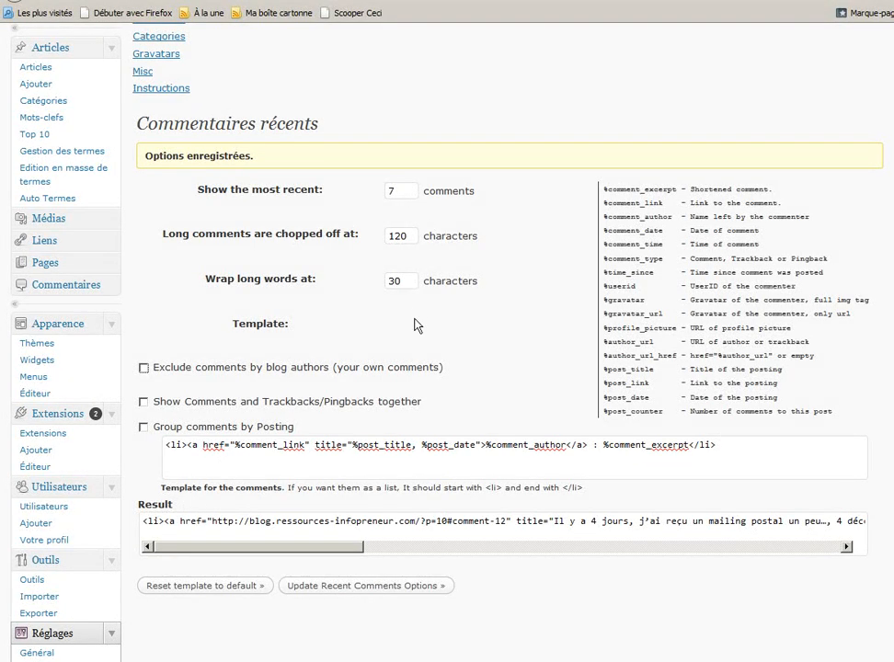
pyautogui.click(359, 586)
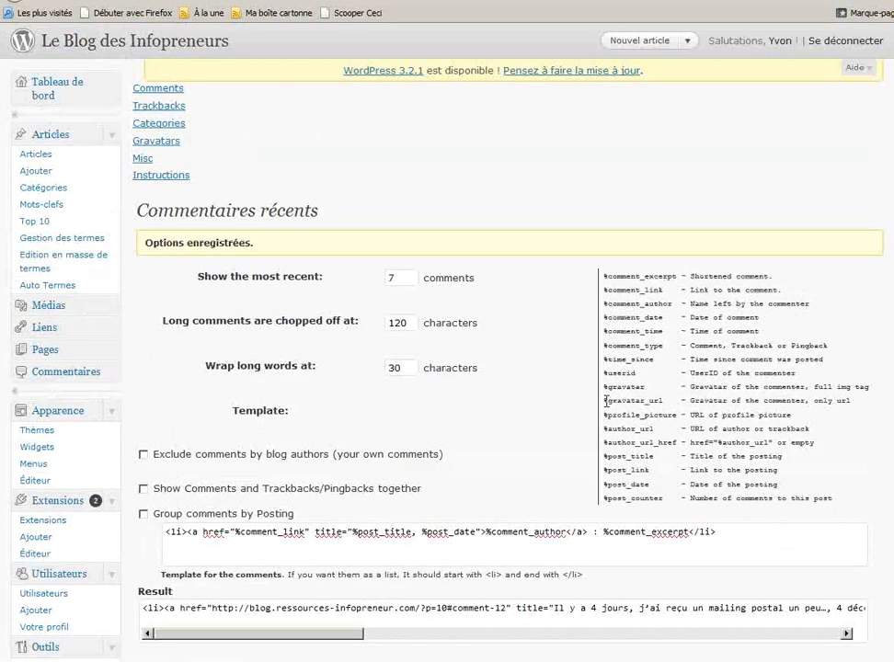
# Examine how the latest comments and their shortened excerpts display on the Infopreneurs blog's front page, and return to the extension settings
pyautogui.hotkey('alt', 'Tab')
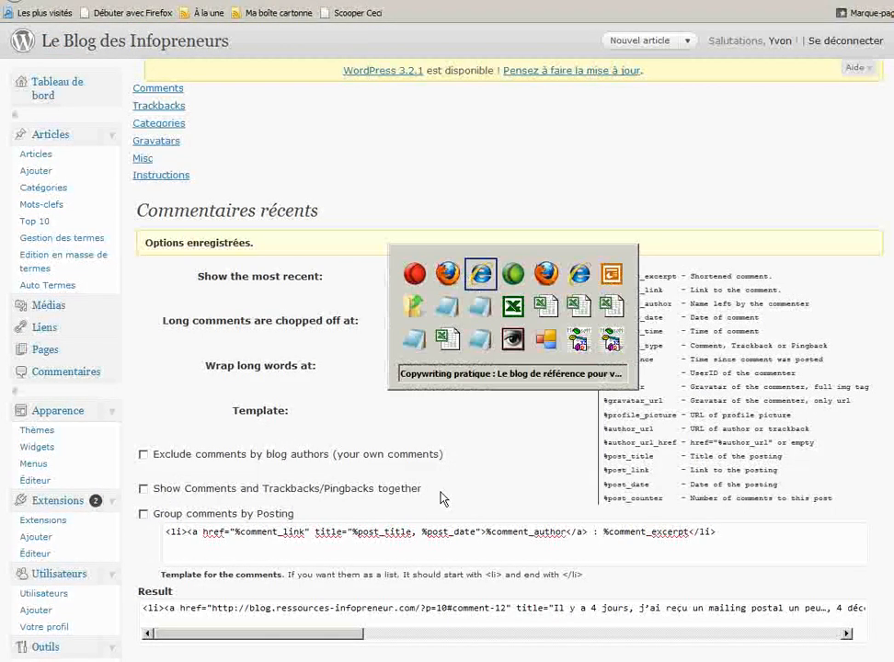
pyautogui.hotkey('alt', 'Tab')
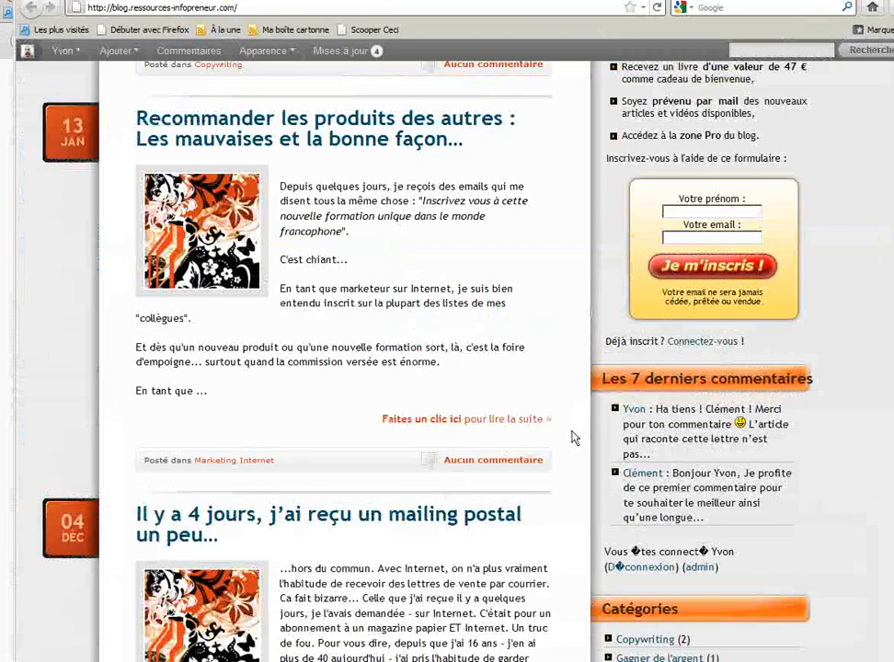
pyautogui.scroll(-2, 541, 464)
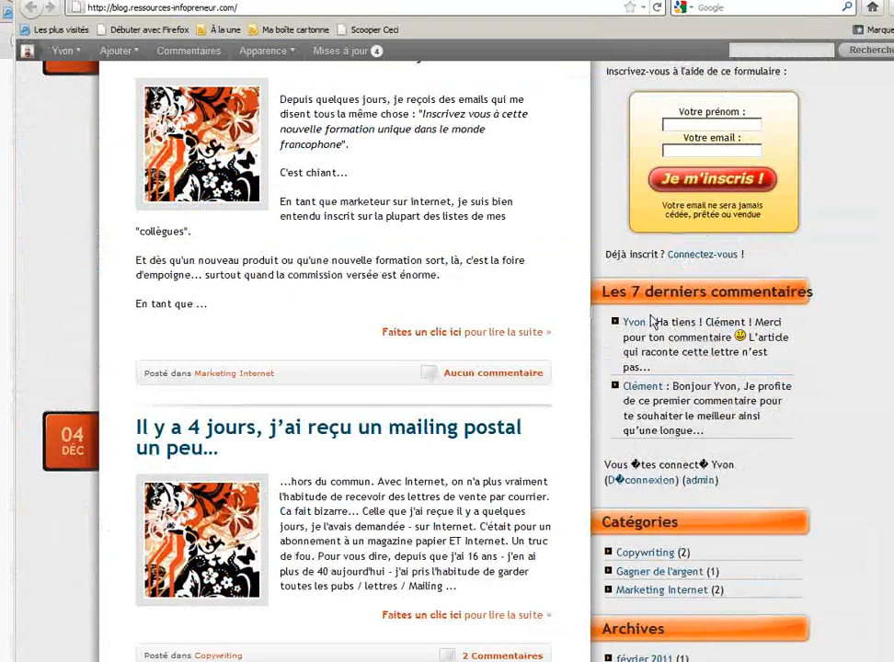
pyautogui.moveTo(654, 323); pyautogui.dragTo(678, 375)
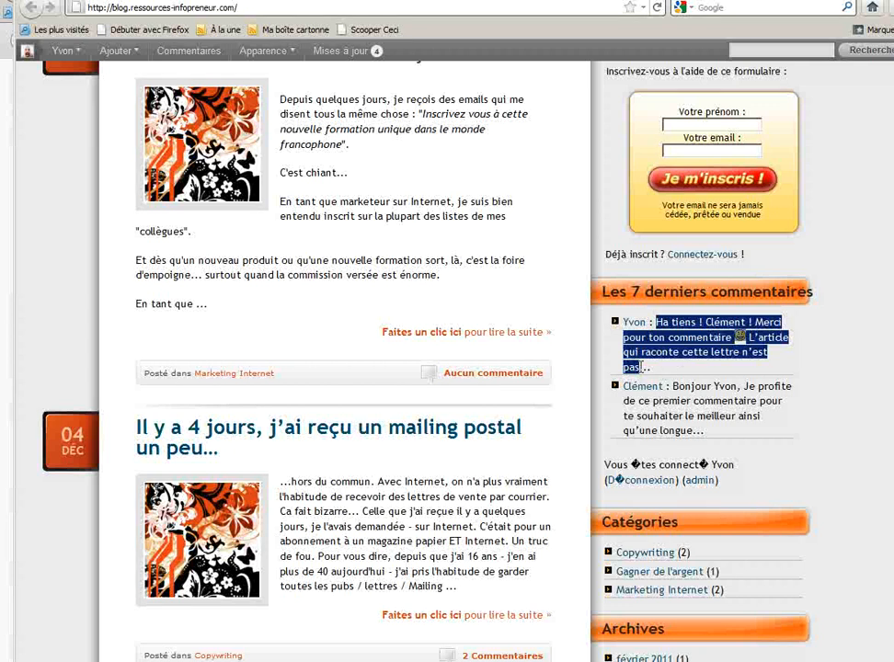
pyautogui.click(680, 376)
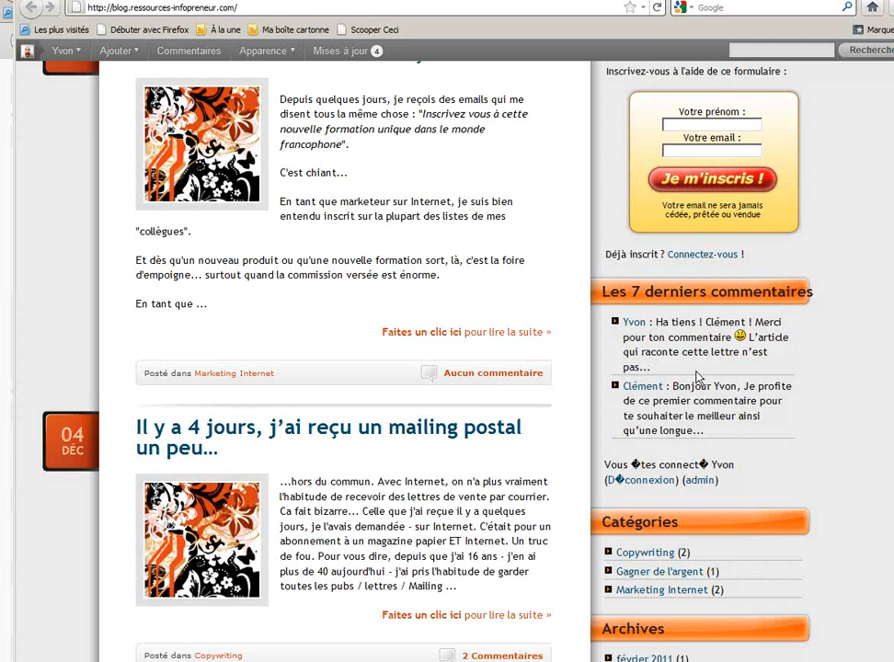
pyautogui.moveTo(651, 367); pyautogui.dragTo(652, 322)
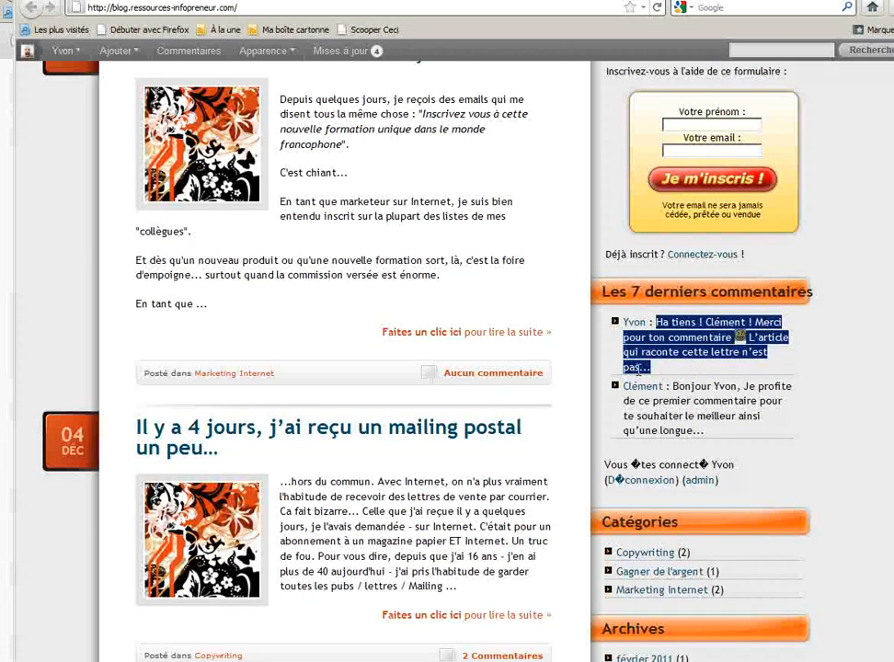
pyautogui.click(680, 374)
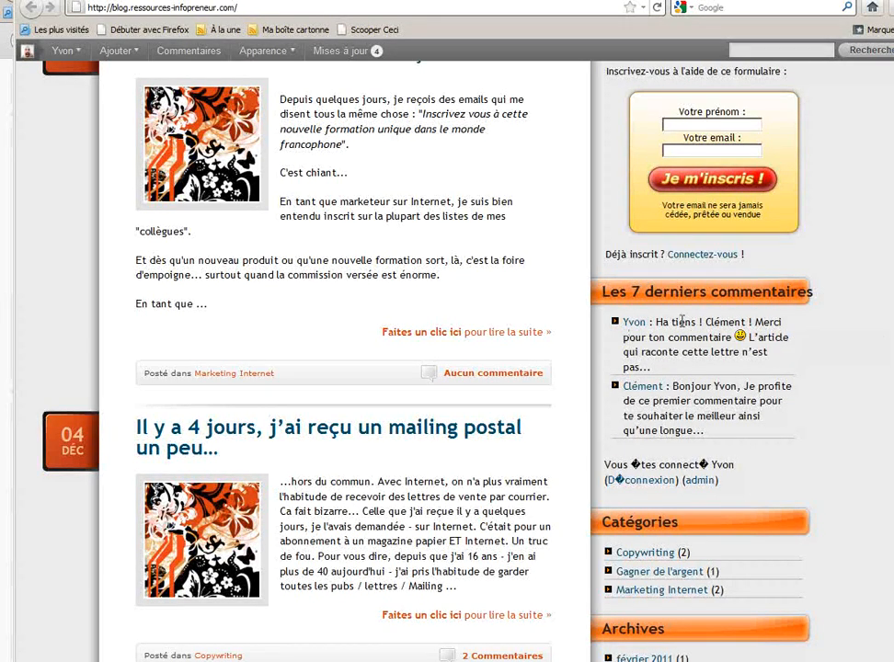
pyautogui.hotkey('alt', 'Tab')
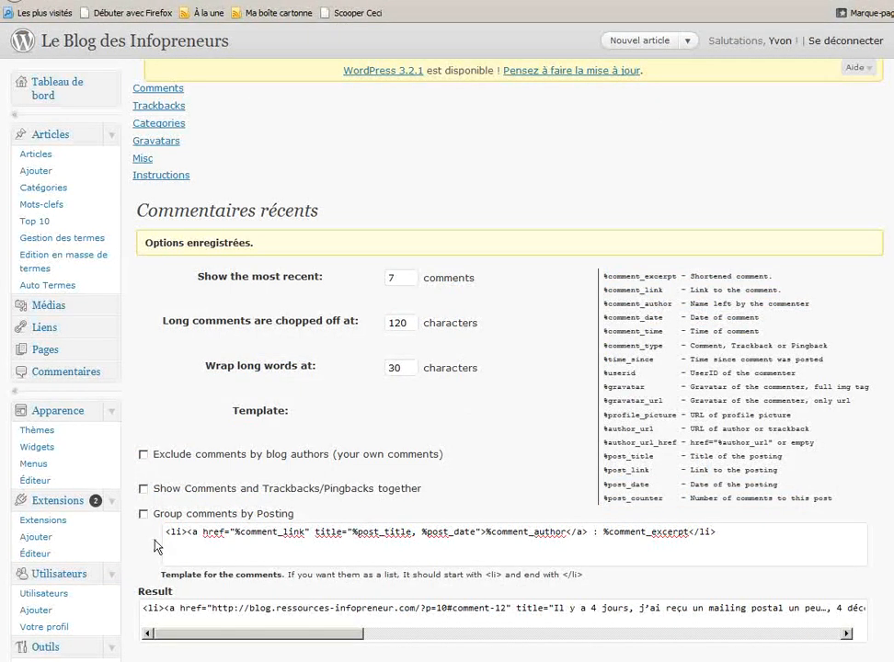
# Examine the comment template's %comment_author, %comment_link and %comment_excerpt placeholders, along with the available %author_url placeholder
pyautogui.scroll(-4, 120, 416)
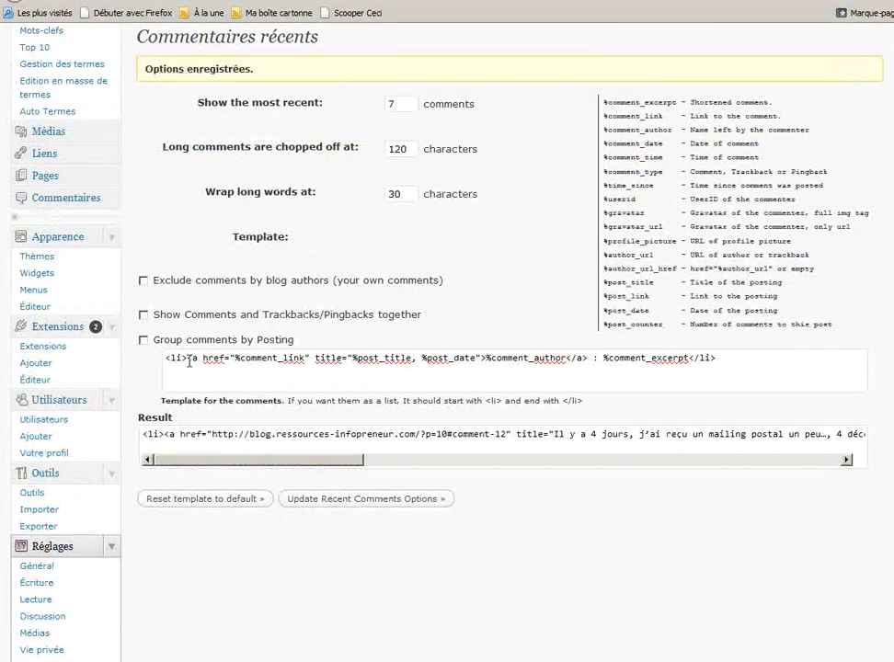
pyautogui.moveTo(722, 360); pyautogui.dragTo(156, 367)
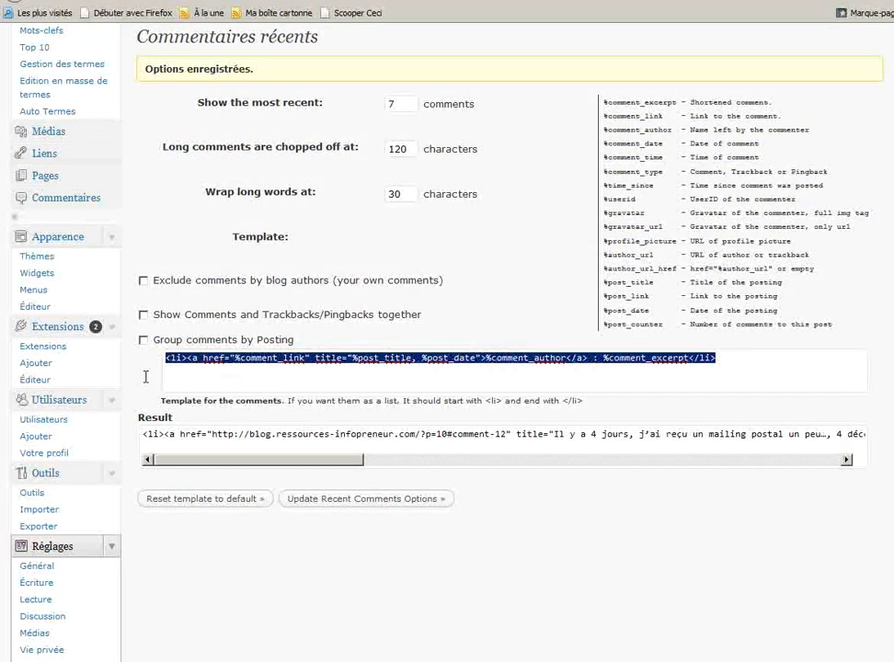
pyautogui.click(272, 368)
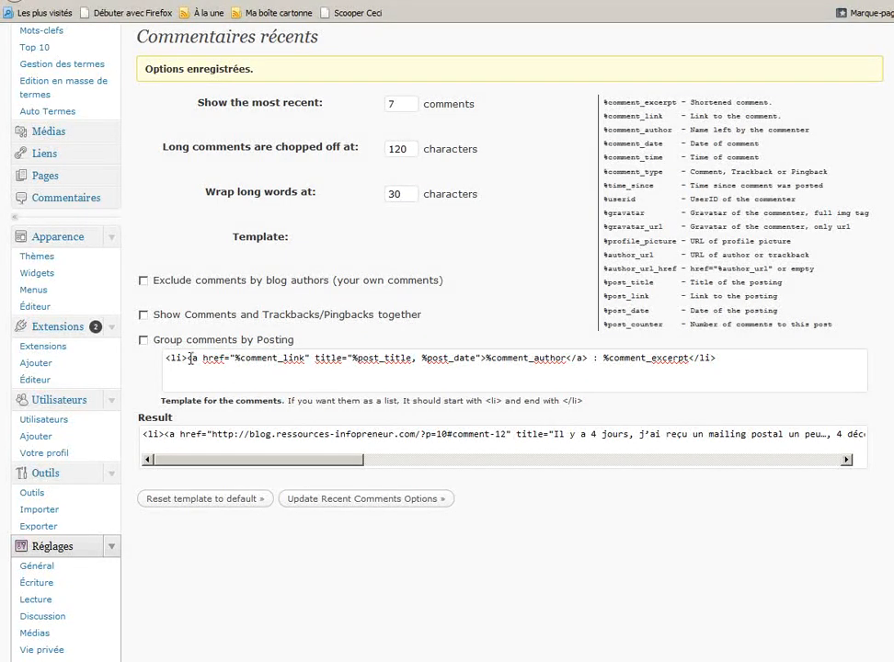
pyautogui.moveTo(566, 359); pyautogui.dragTo(486, 359)
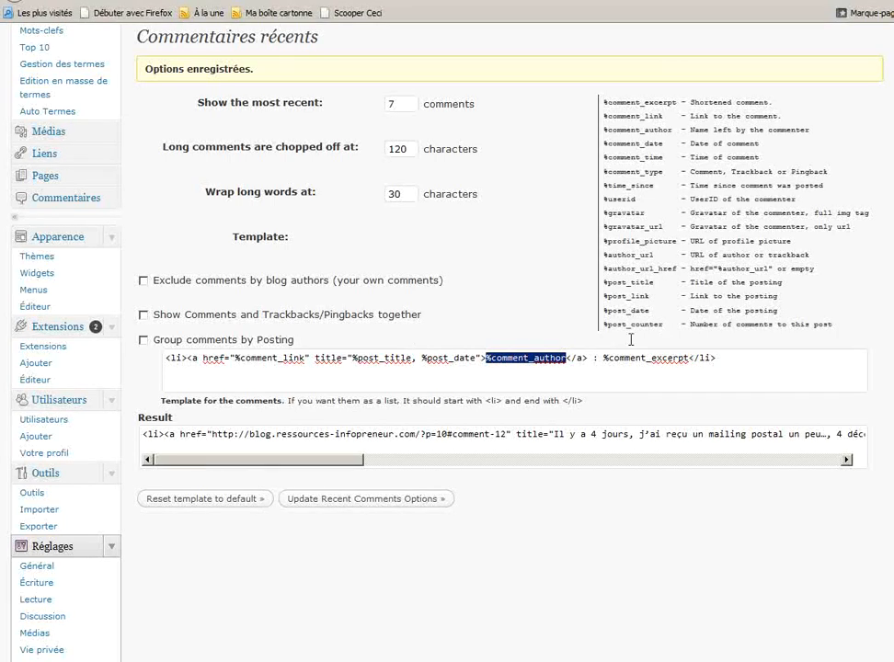
pyautogui.moveTo(486, 358); pyautogui.dragTo(565, 362)
pyautogui.moveTo(235, 359); pyautogui.dragTo(307, 359)
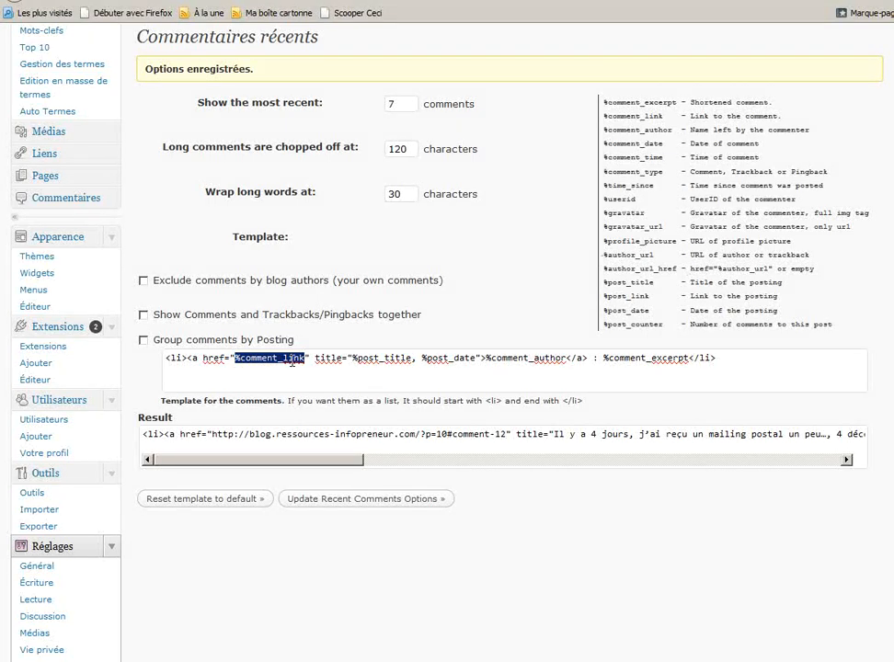
pyautogui.click(604, 255)
pyautogui.moveTo(604, 255); pyautogui.dragTo(655, 256)
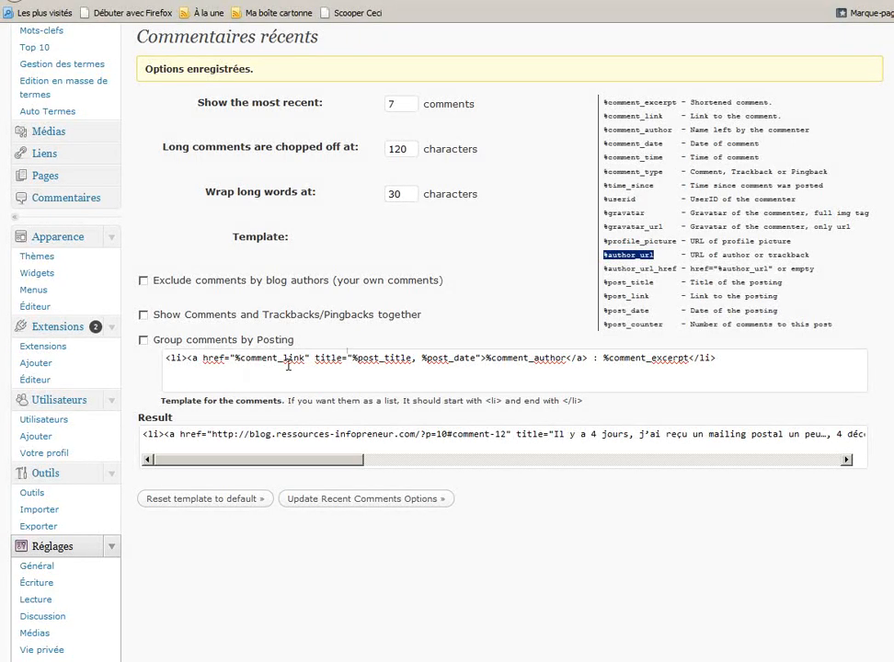
pyautogui.click(602, 358)
pyautogui.moveTo(603, 358); pyautogui.dragTo(688, 357)
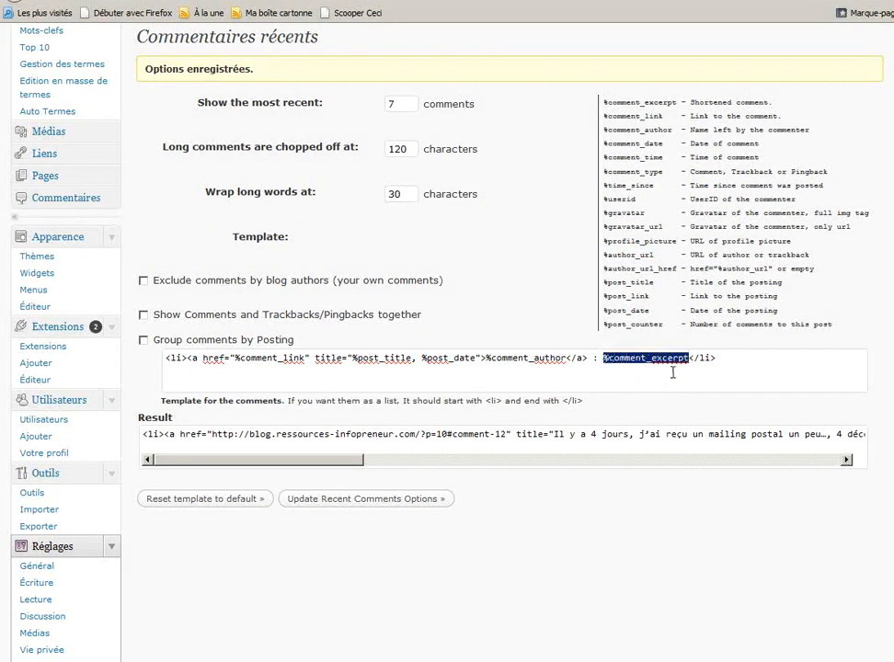
pyautogui.click(676, 360)
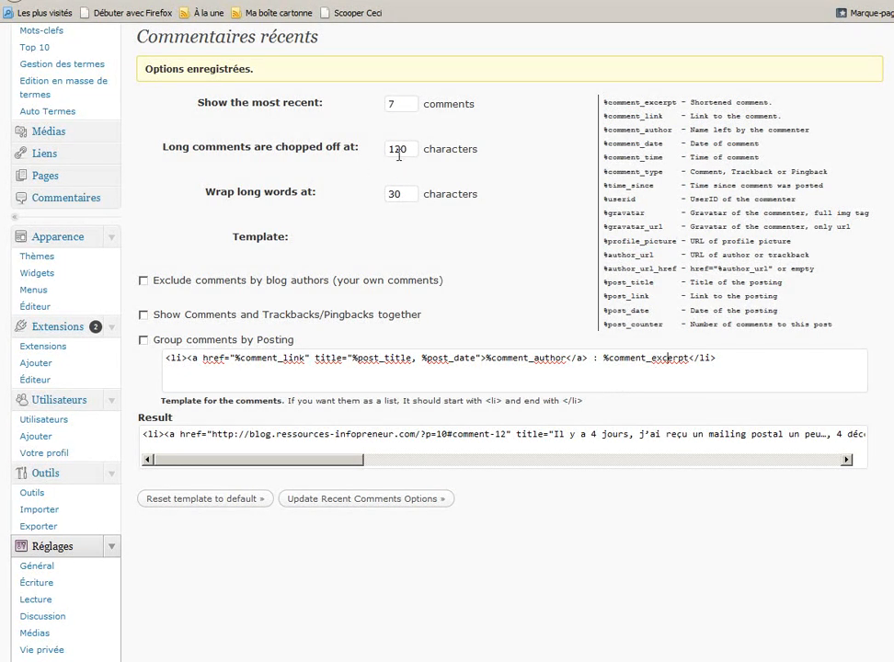
# Copy the %comment_author link from the comment template and paste it after %comment_excerpt, separated by a space
pyautogui.click(758, 355)
pyautogui.scroll(2, 767, 588)
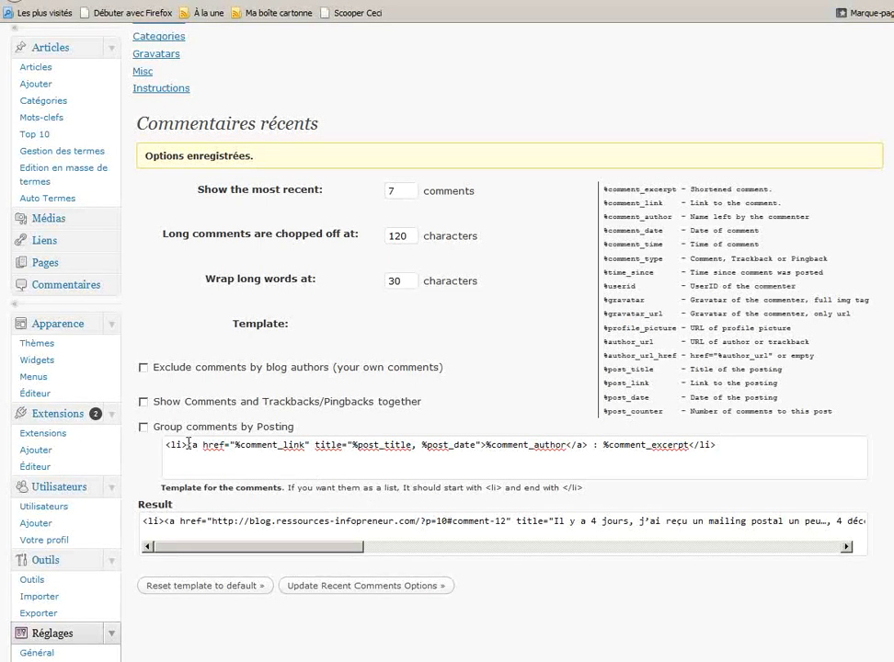
pyautogui.moveTo(187, 444); pyautogui.dragTo(589, 448)
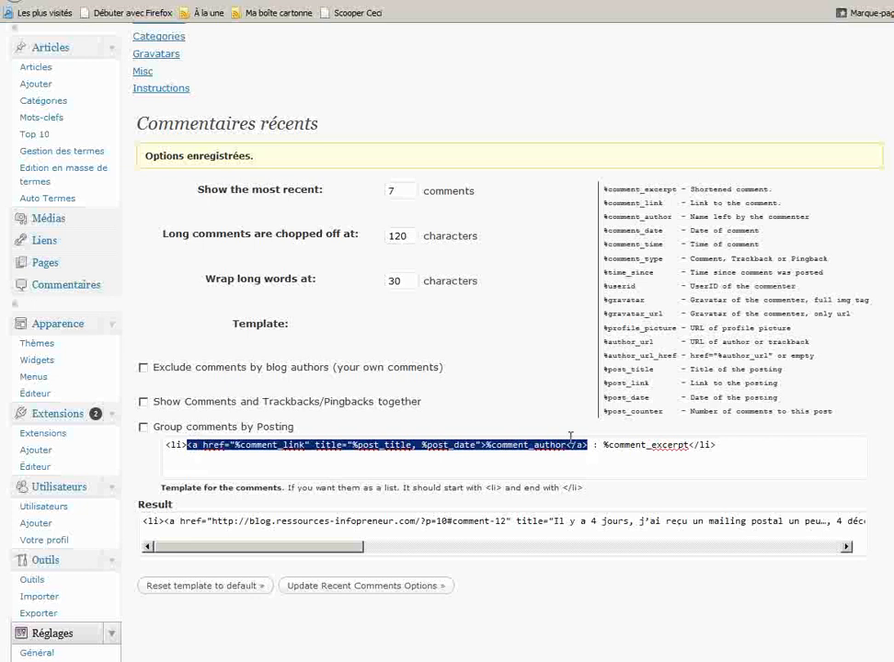
pyautogui.rightClick(336, 446)
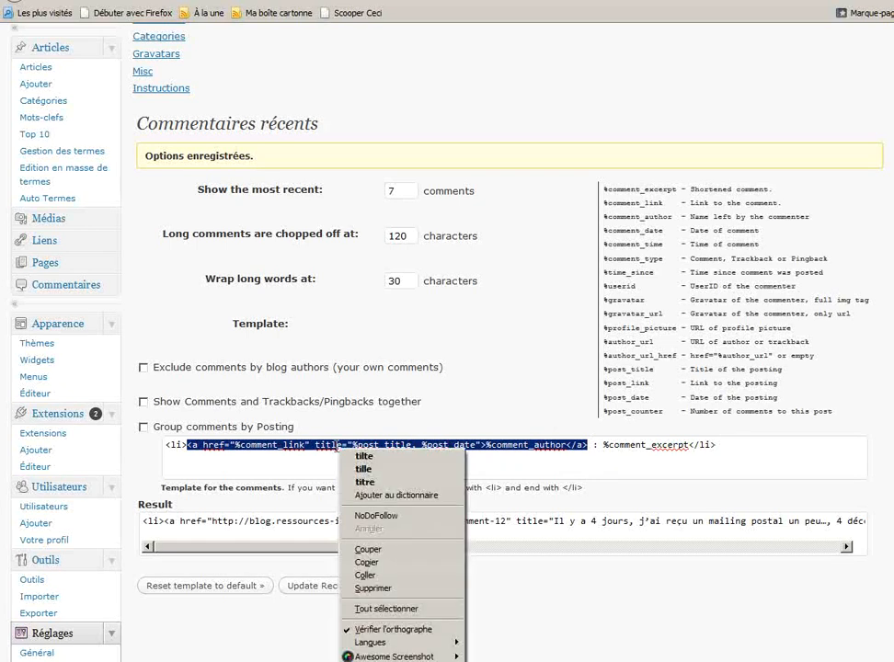
pyautogui.click(367, 563)
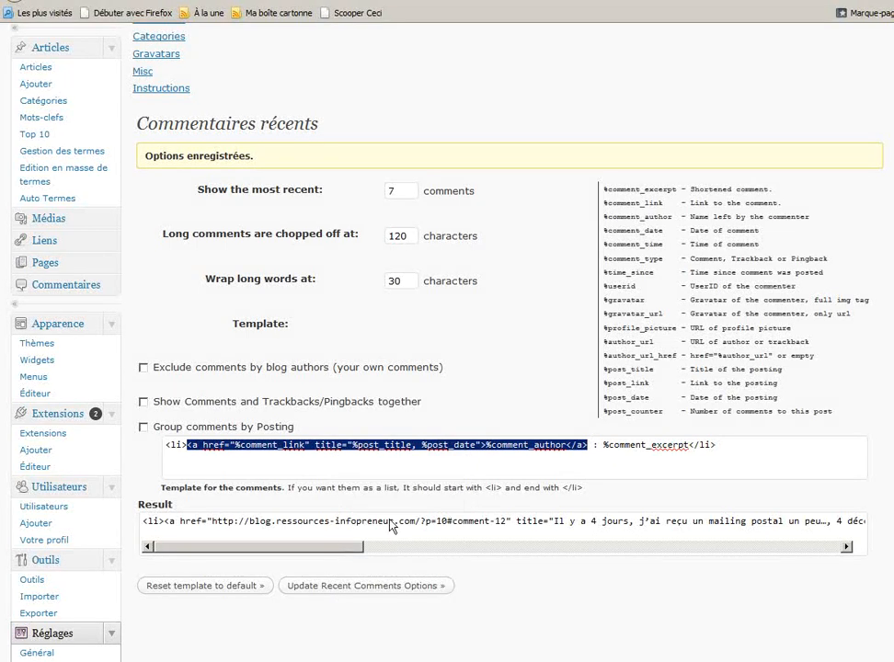
pyautogui.click(691, 444)
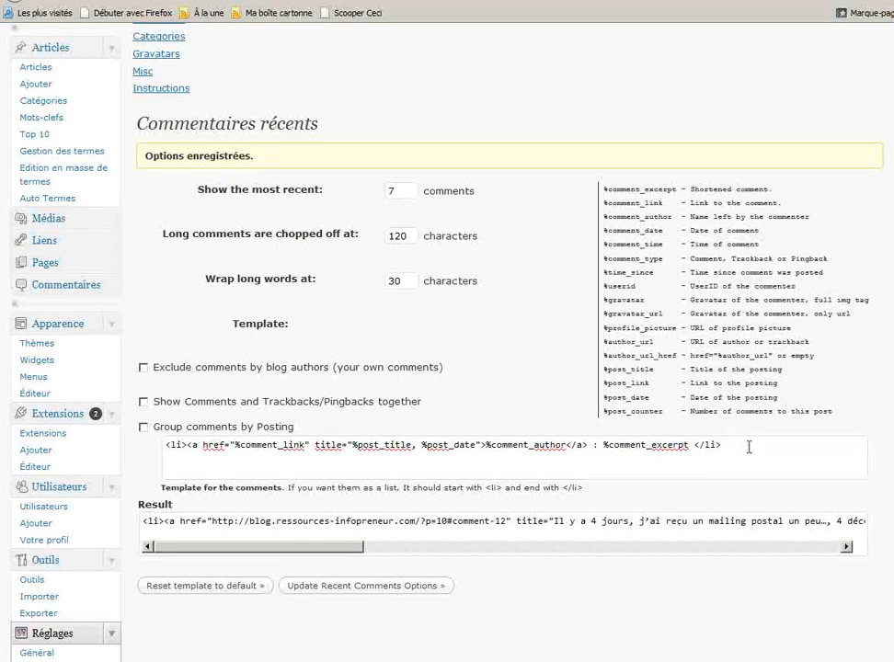
pyautogui.hotkey('ctrl', 'v')
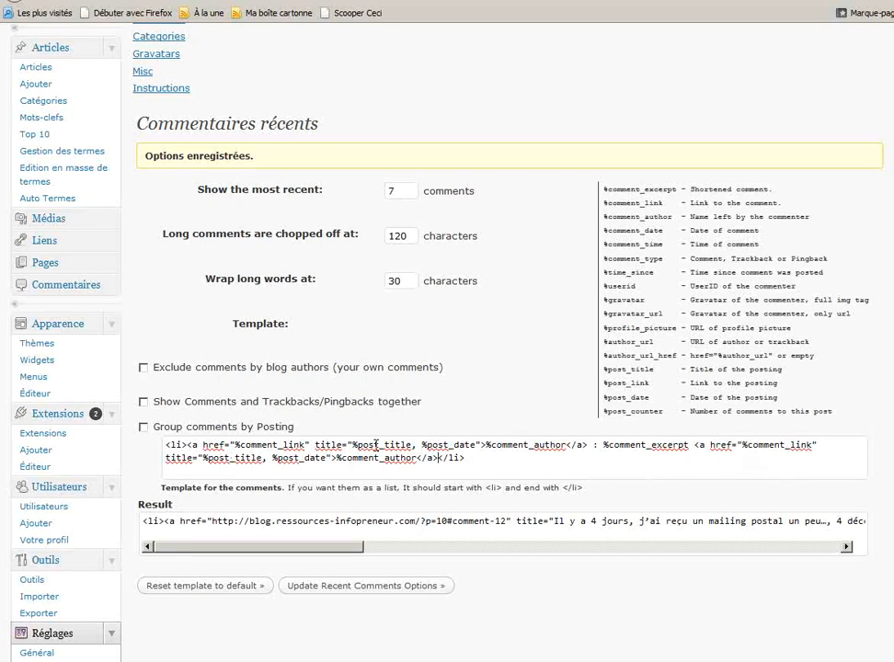
# Replace %comment_author in the template's second link with "Lire le commentaire :" and update the Recent Comments options
pyautogui.click(418, 457)
pyautogui.moveTo(418, 457); pyautogui.dragTo(336, 458)
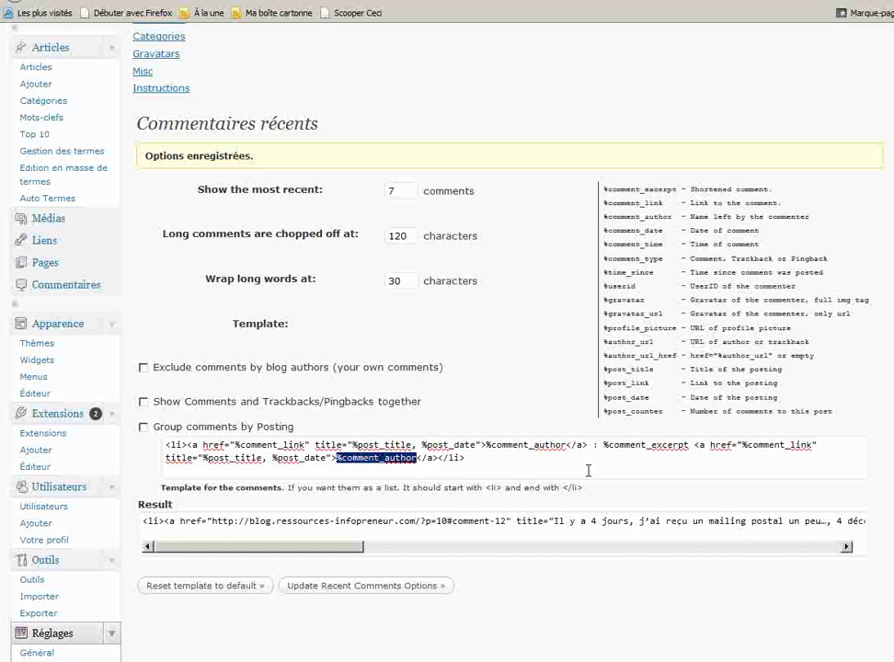
pyautogui.write('Lire')
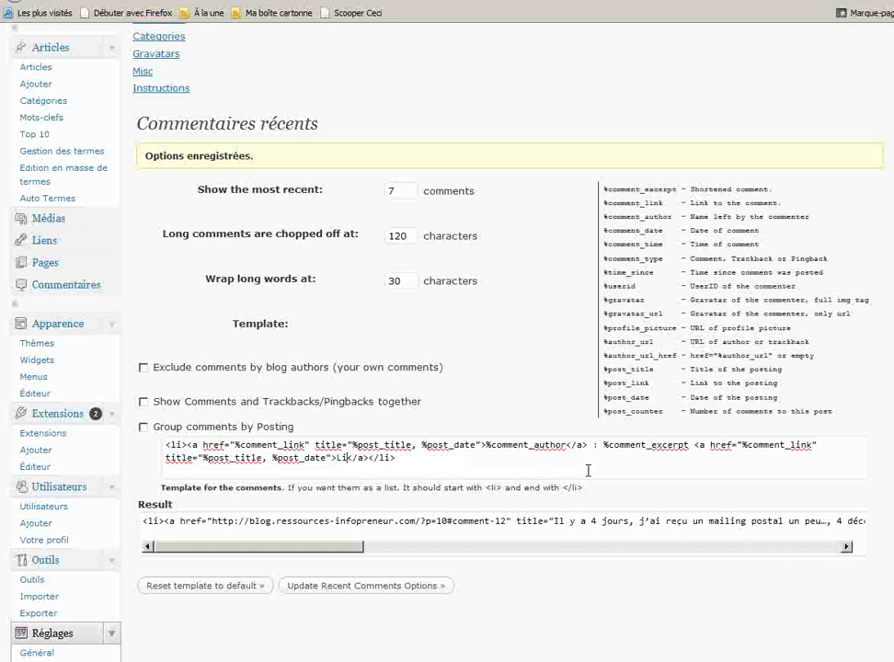
pyautogui.write(' le comme')
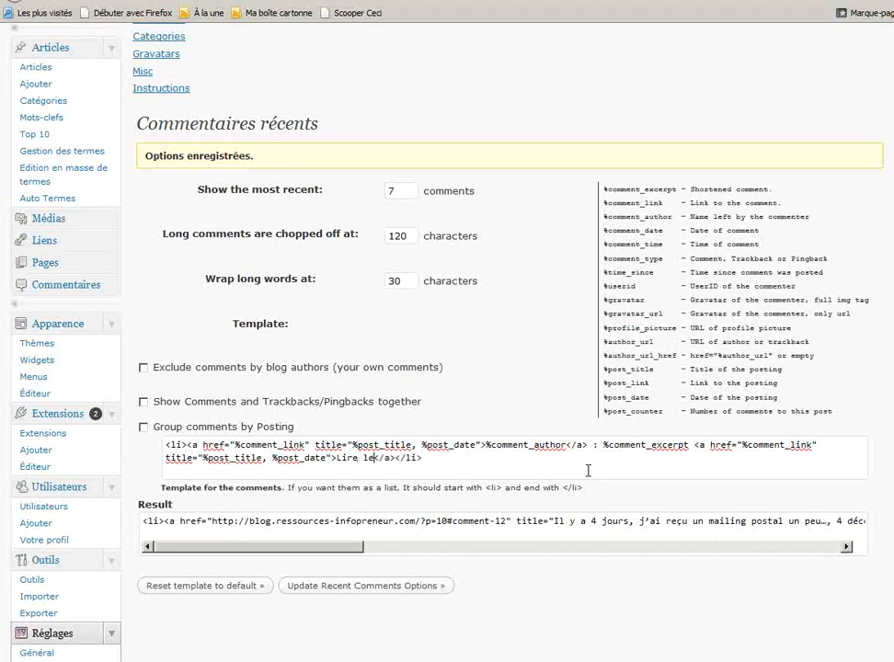
pyautogui.write('ntaire')
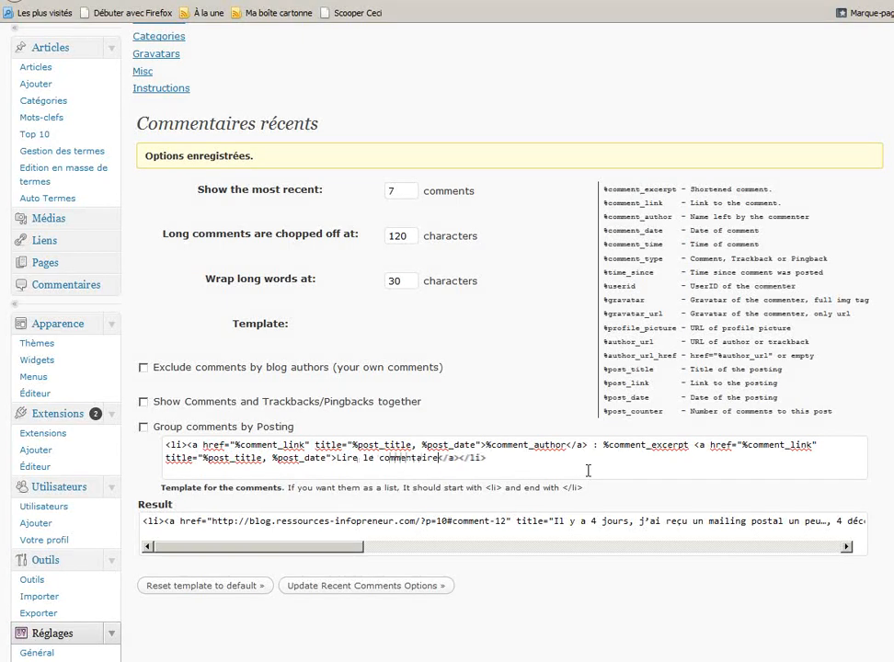
pyautogui.write(' :')
pyautogui.click(367, 585)
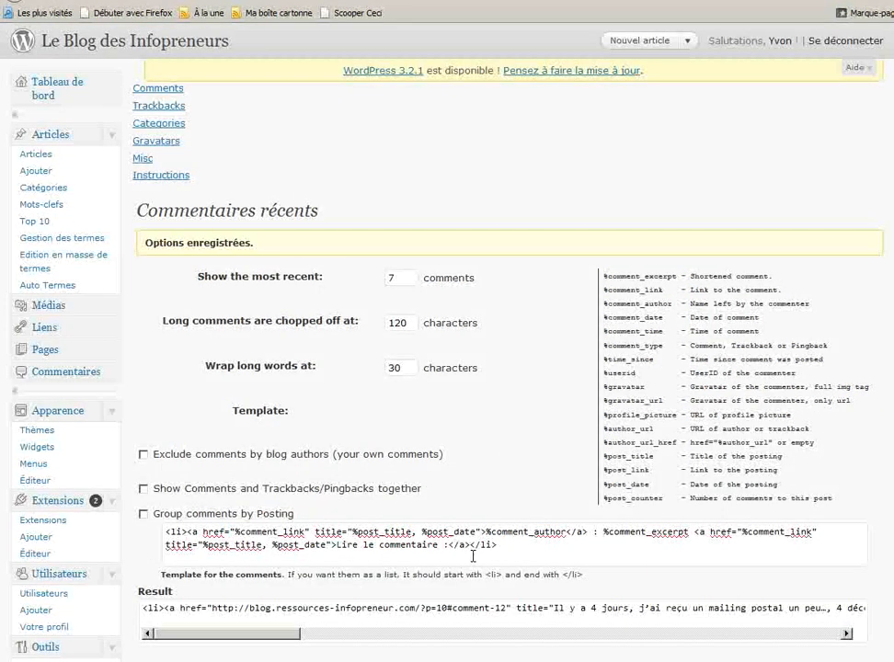
# Reload the blog's front page, check how the link text displays after each comment excerpt, and return to the extension settings
pyautogui.hotkey('alt', 'Tab')
pyautogui.hotkey('alt', 'Tab')
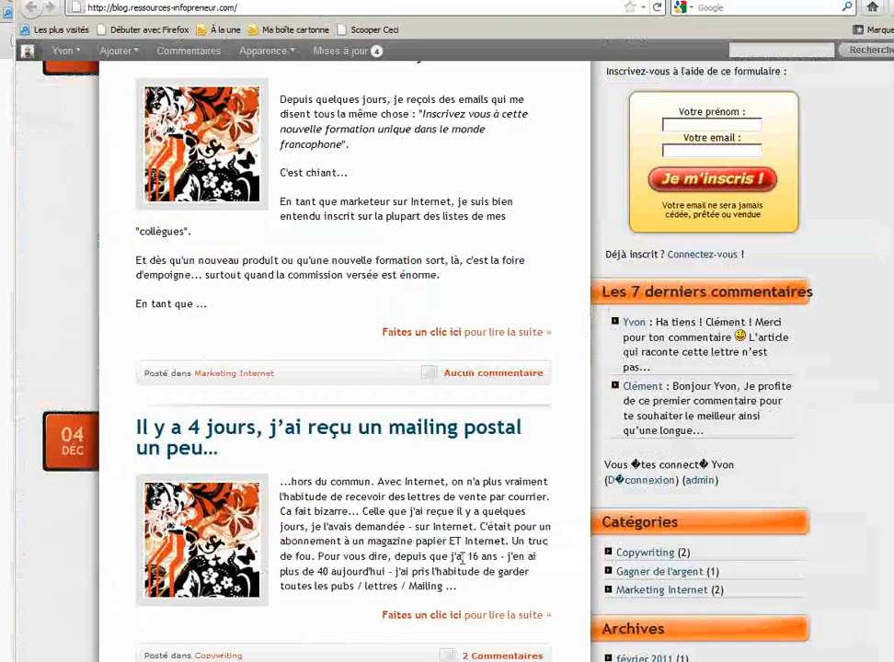
pyautogui.press('F5')
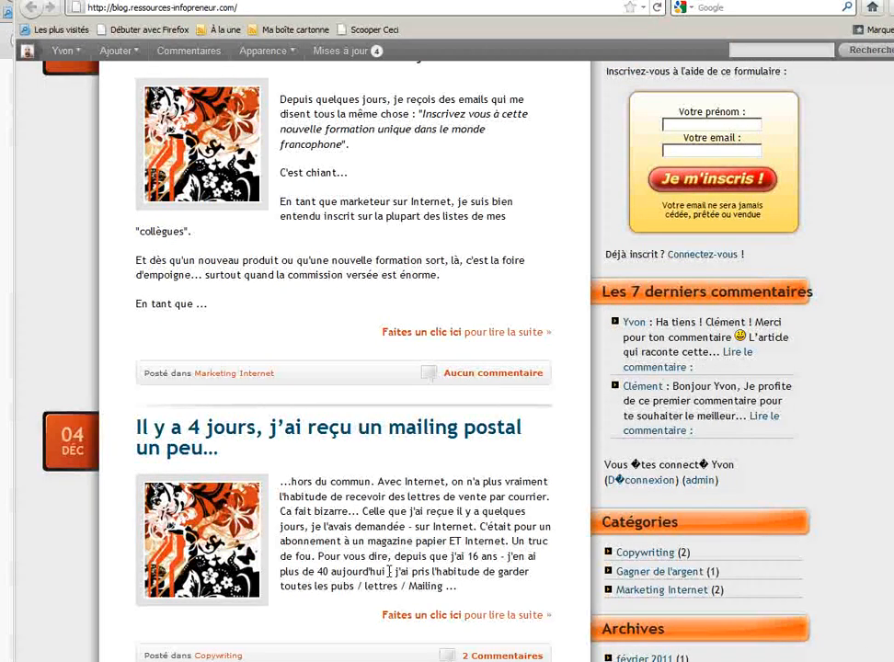
pyautogui.hotkey('alt', 'Tab')
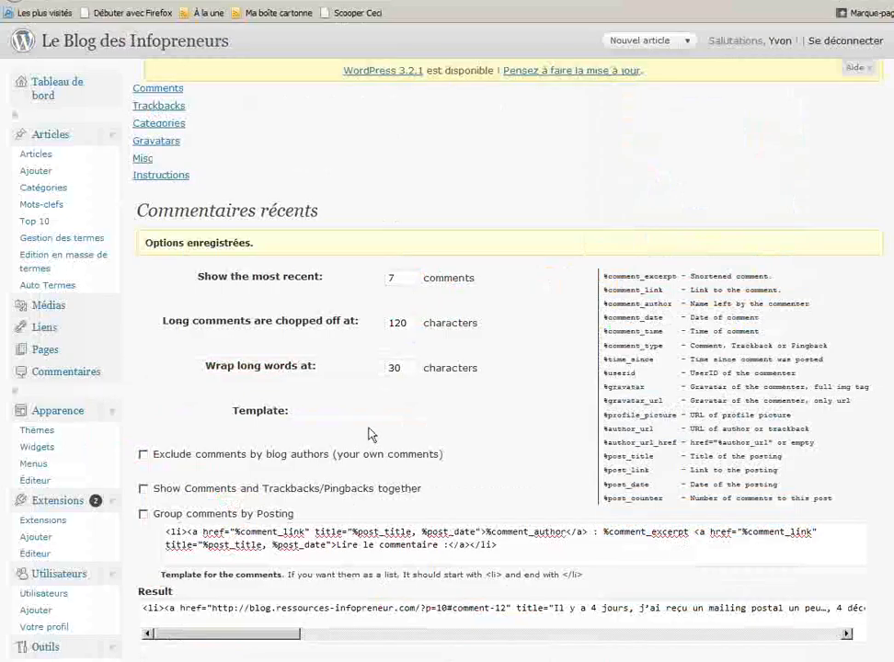
# Replace the second link's text "Lire le commentaire :" with the entity &raquo; and select that entity
pyautogui.moveTo(337, 545); pyautogui.dragTo(447, 545)
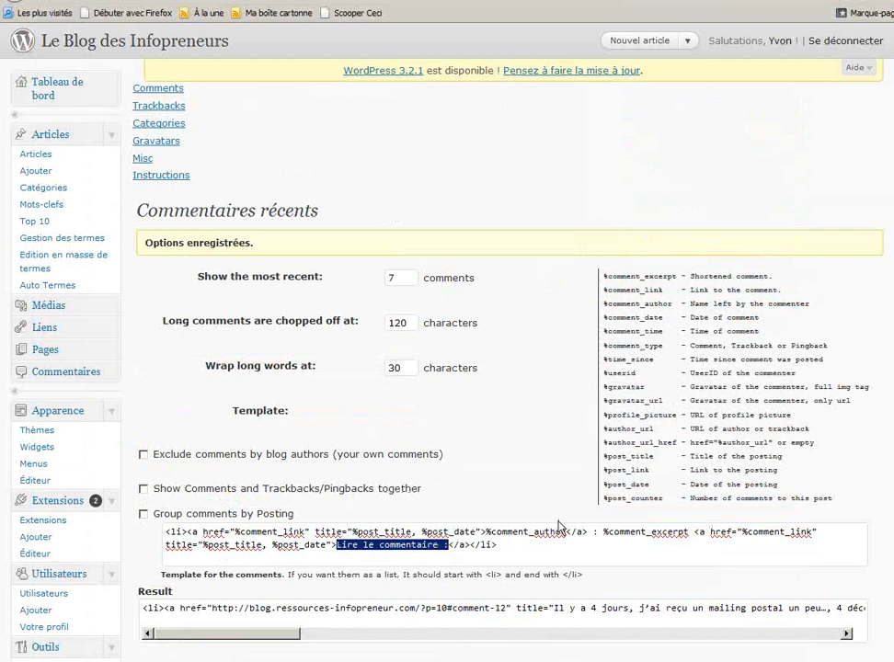
pyautogui.write('&')
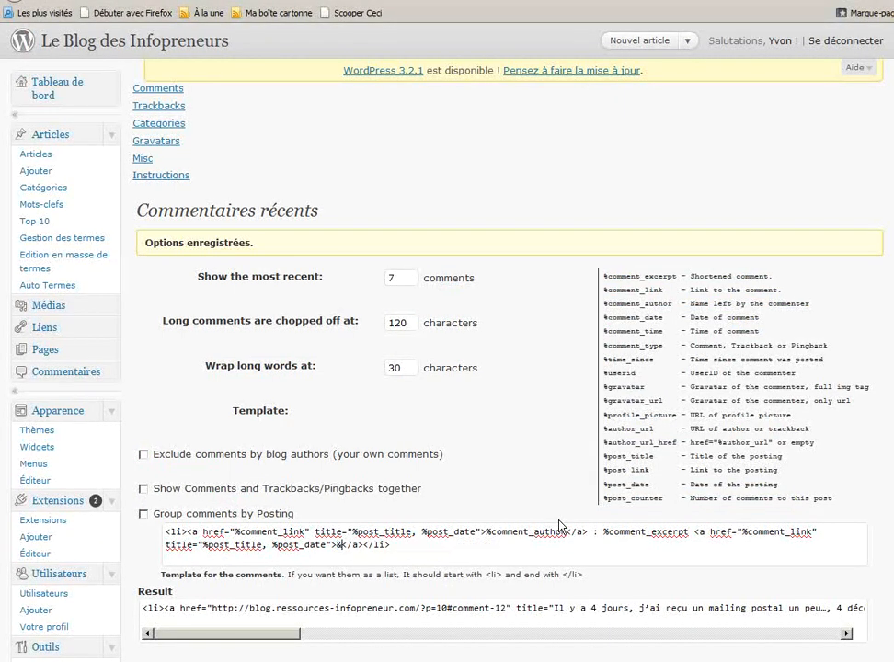
pyautogui.write('raquo;')
pyautogui.hotkey('shift', 'Left')
pyautogui.hotkey('shift', 'Left')
pyautogui.hotkey('shift', 'Left')
pyautogui.hotkey('shift', 'Left')
pyautogui.hotkey('shift', 'Left')
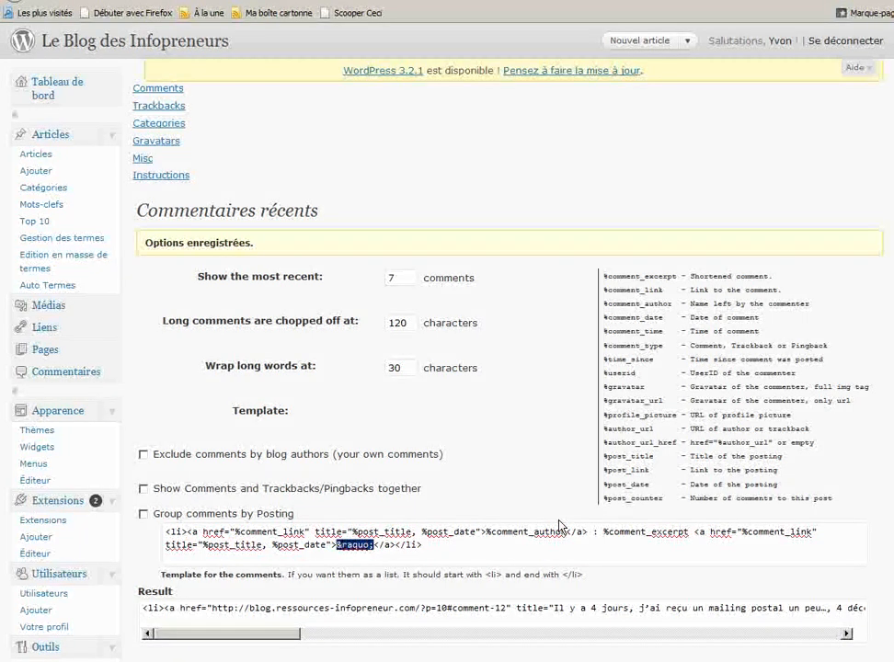
# Repeat the &raquo; entity four times in a row as the second link's text and update the Recent Comments options
pyautogui.hotkey('ctrl', 'c')
pyautogui.hotkey('ctrl', 'v')
pyautogui.hotkey('ctrl', 'v')
pyautogui.hotkey('ctrl', 'v')
pyautogui.hotkey('ctrl', 'v')
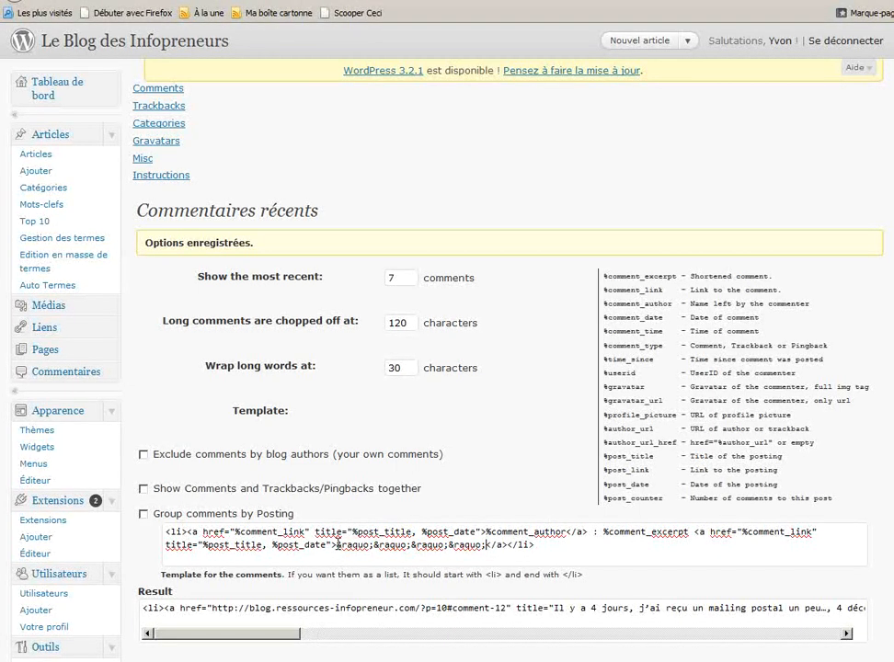
pyautogui.click(372, 545)
pyautogui.scroll(-3, 508, 572)
pyautogui.click(393, 498)
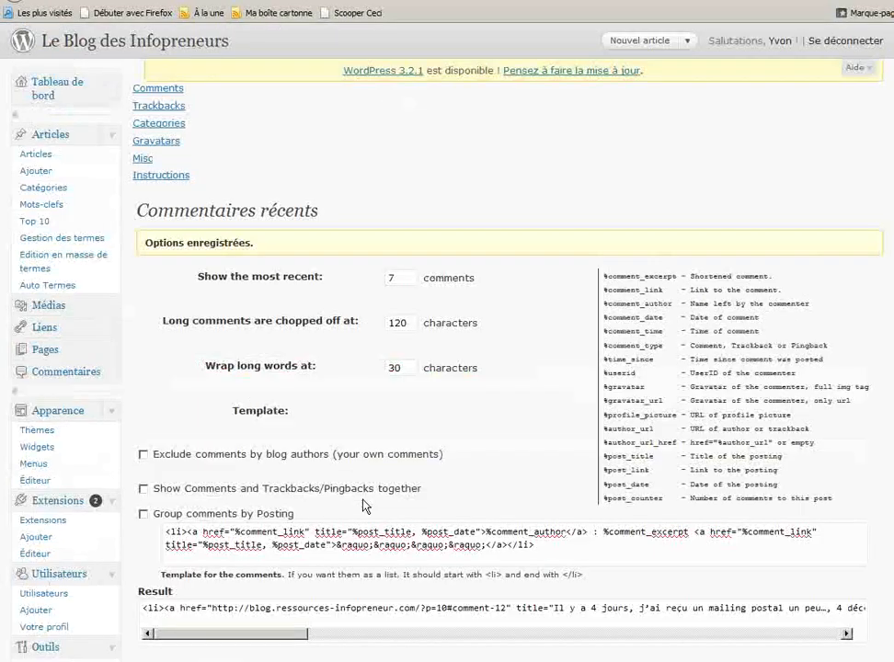
# Check how the symbol links after the comment excerpts display on the blog's front page, and return to the extension settings
pyautogui.scroll(-4, 495, 634)
pyautogui.scroll(1, 485, 523)
pyautogui.hotkey('alt', 'Tab')
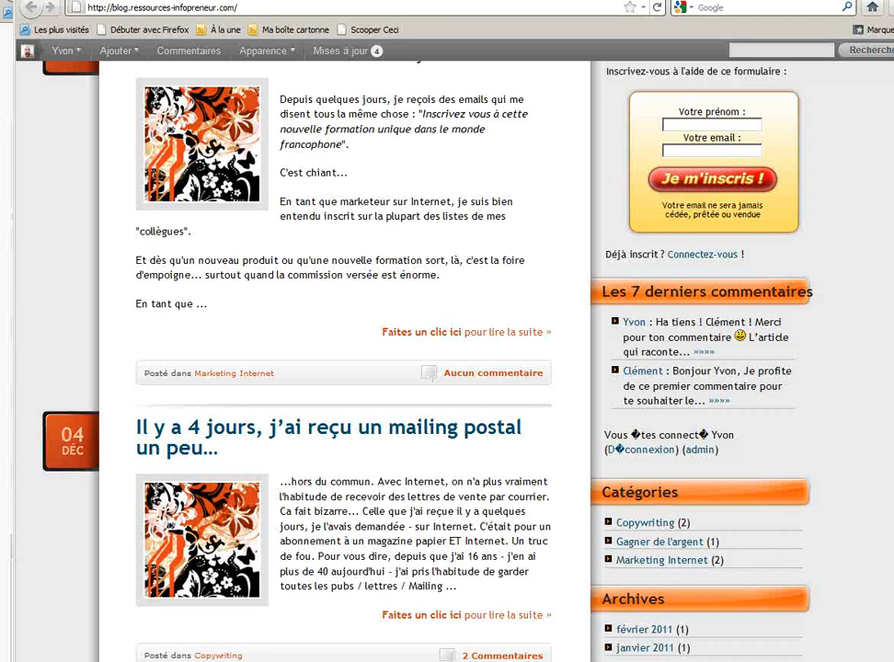
pyautogui.hotkey('alt', 'Tab')
pyautogui.hotkey('alt', 'Tab')
pyautogui.hotkey('alt', 'Tab')
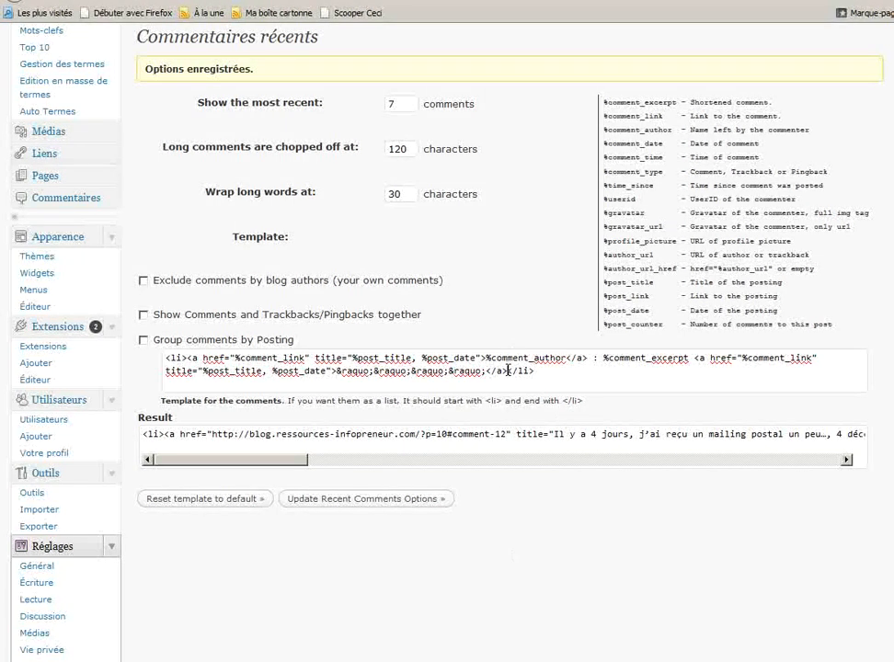
# Cut the second link with the four &raquo; entities from the comment template and update the Recent Comments options
pyautogui.moveTo(508, 370); pyautogui.dragTo(701, 358)
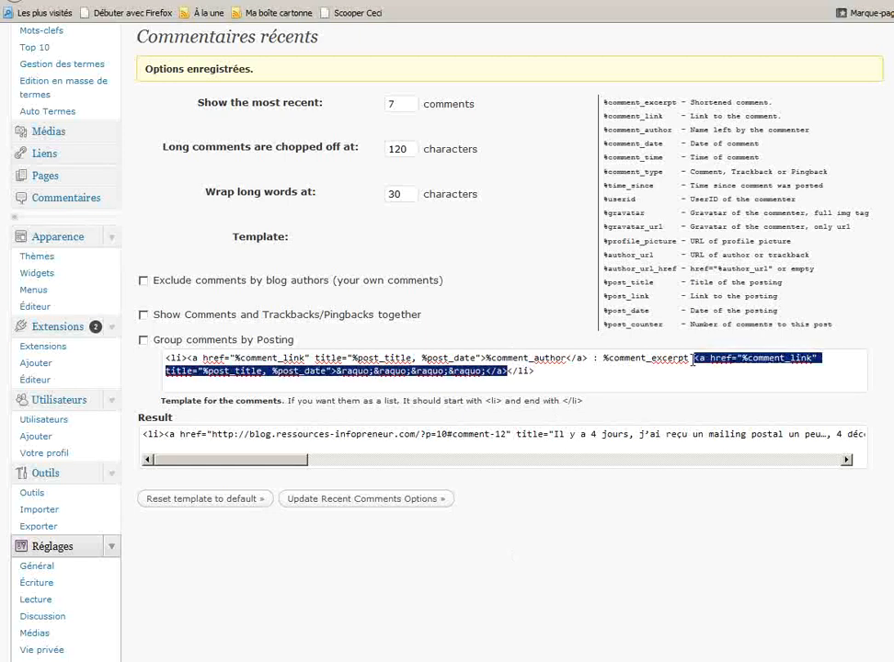
pyautogui.press('BackSpace')
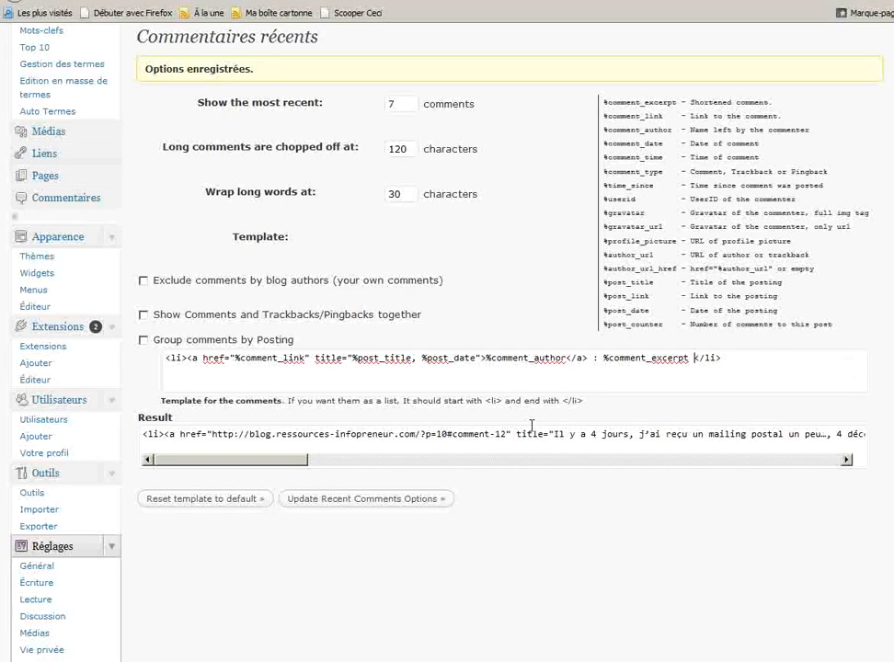
pyautogui.click(358, 499)
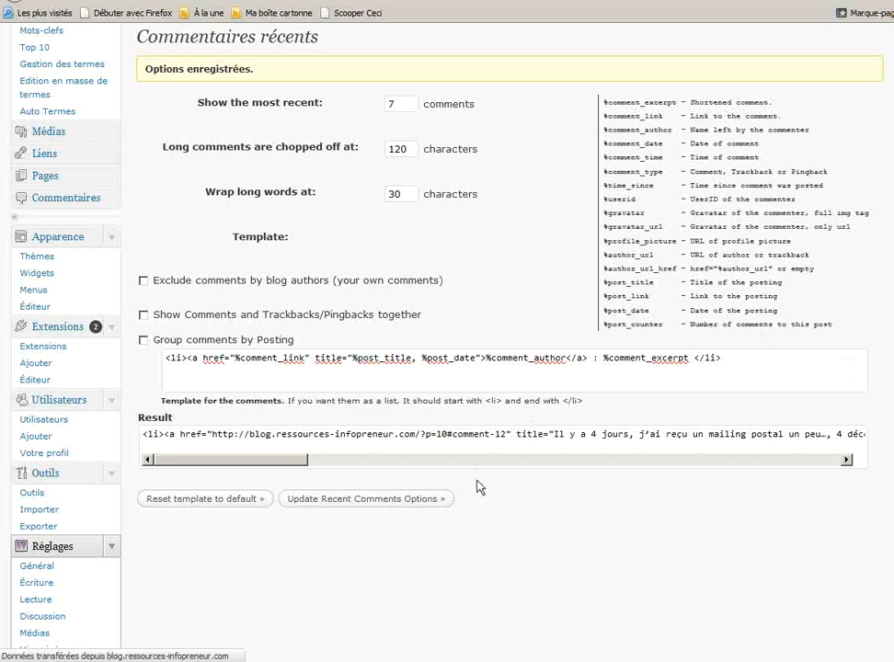
# Reload the blog's front page, examine the end of the first comment's excerpt without the trailing link, and return to the settings
pyautogui.hotkey('alt', 'Tab')
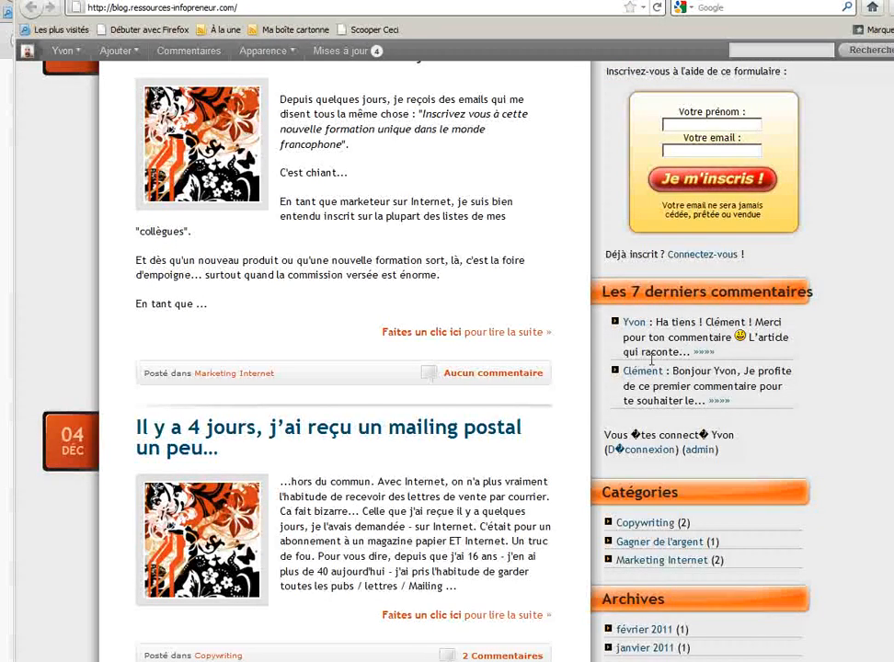
pyautogui.press('F5')
pyautogui.moveTo(680, 353); pyautogui.dragTo(657, 372)
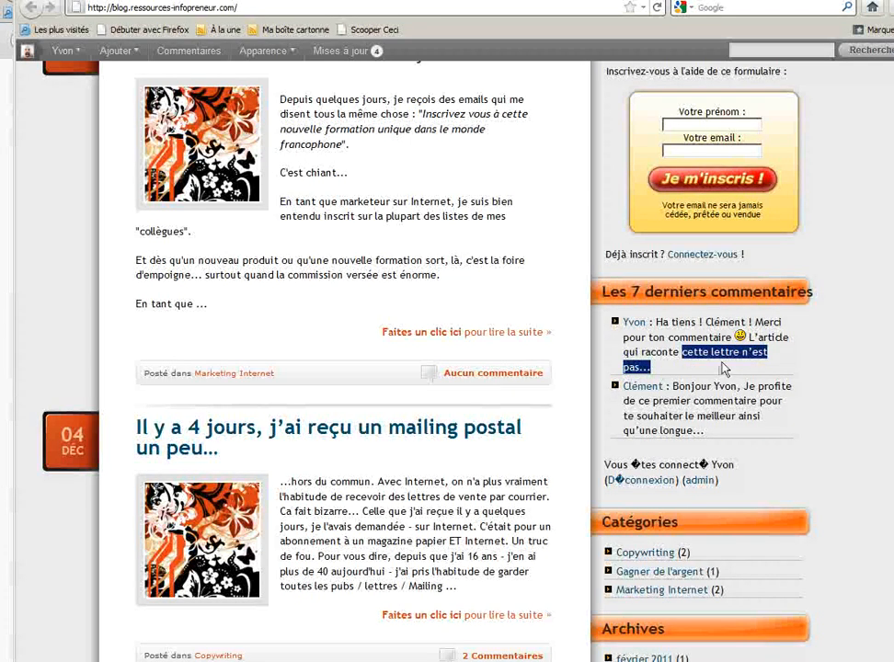
pyautogui.hotkey('alt', 'Tab')
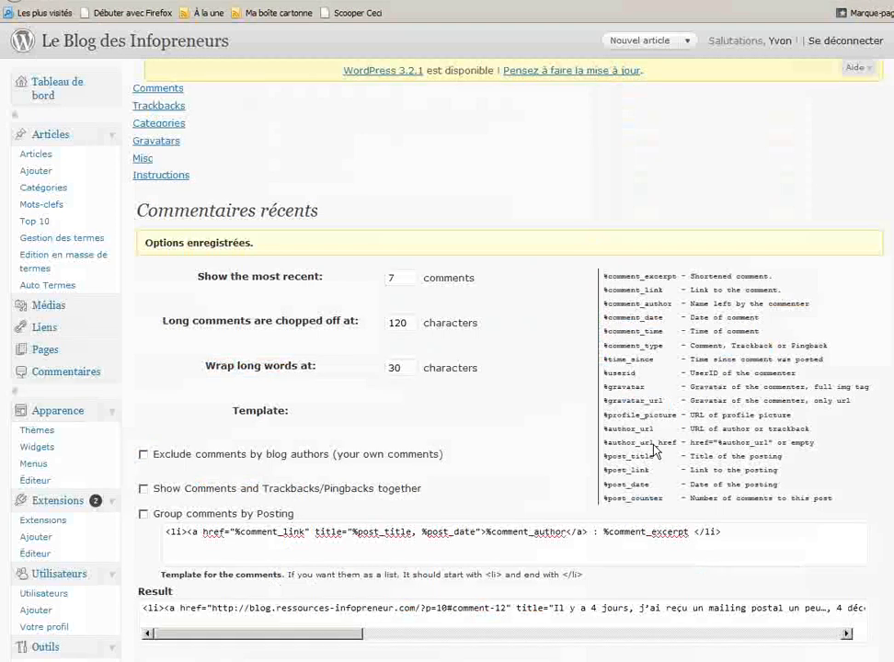
# Paste the &raquo; link back after %comment_excerpt, set long comments to be chopped off at 150 characters, and update the options
pyautogui.click(693, 445)
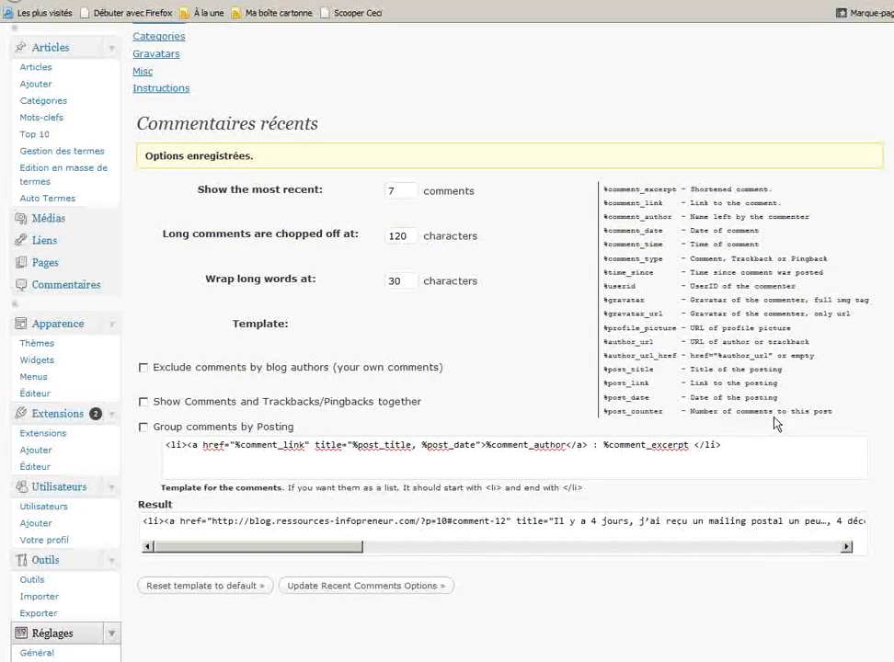
pyautogui.hotkey('ctrl', 'v')
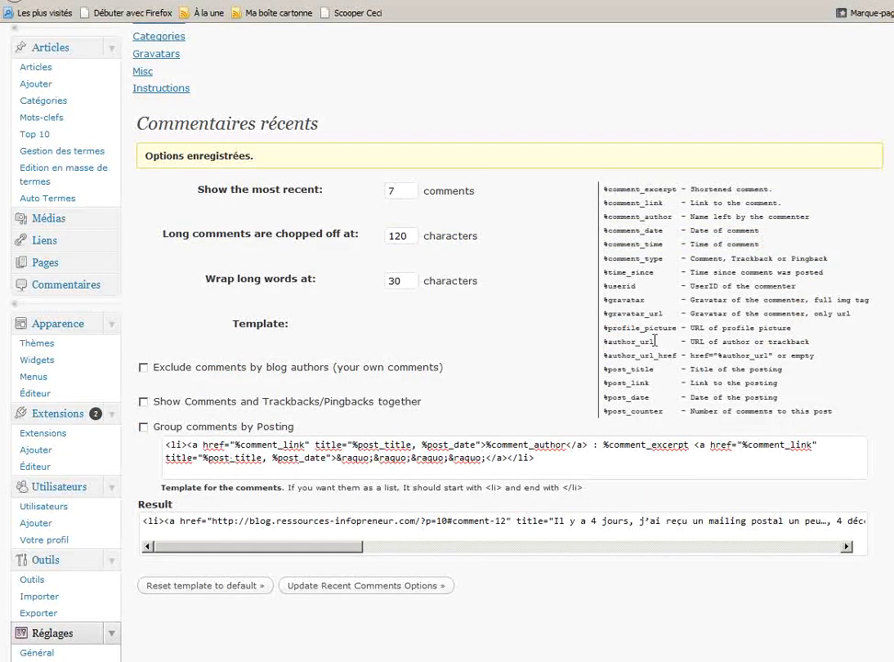
pyautogui.click(399, 237)
pyautogui.press('BackSpace')
pyautogui.write('5')
pyautogui.click(435, 580)
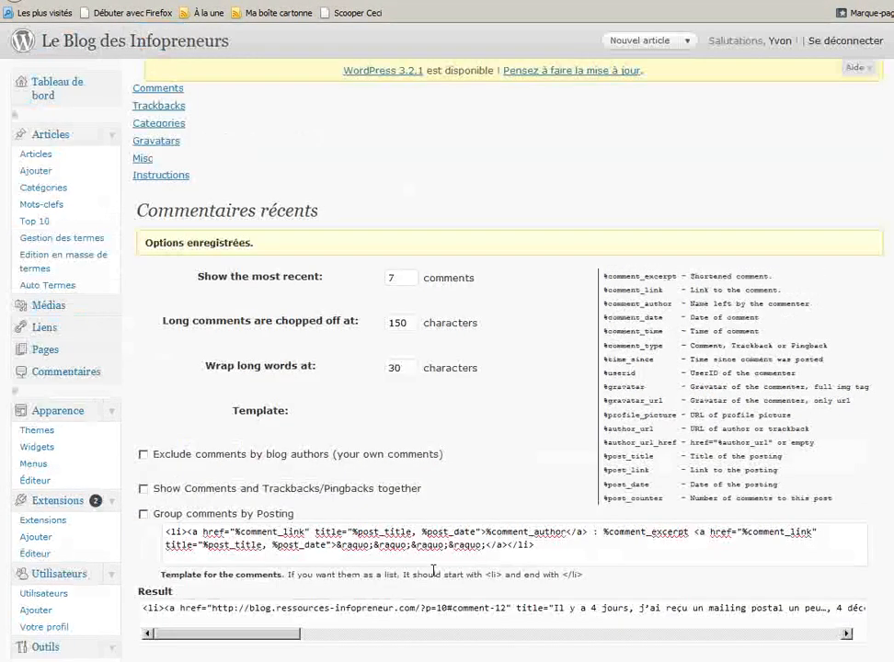
# Reload the blog's front page, check the length of the comment excerpts with their trailing links, and return to the extension settings
pyautogui.hotkey('alt', 'Tab')
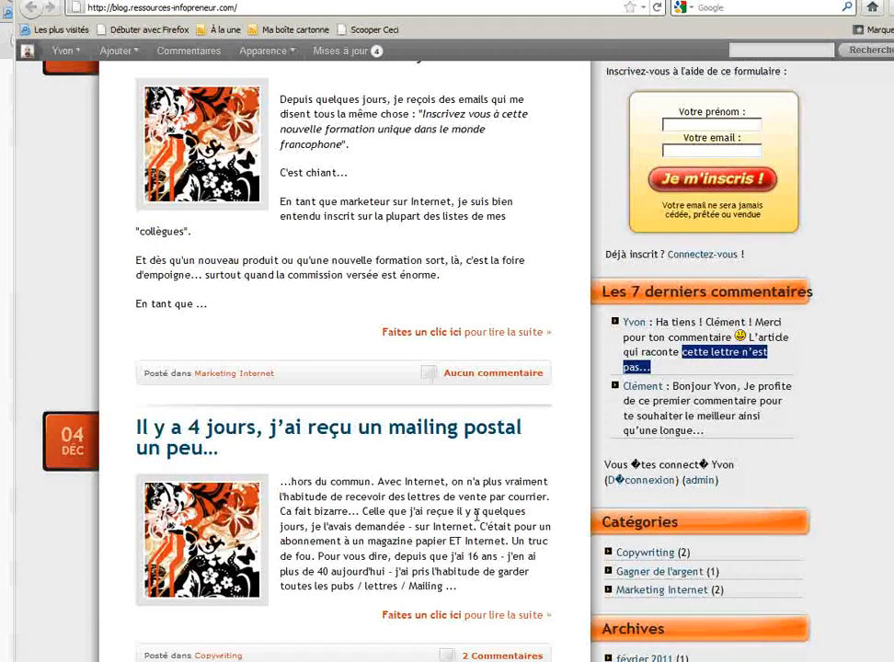
pyautogui.press('F5')
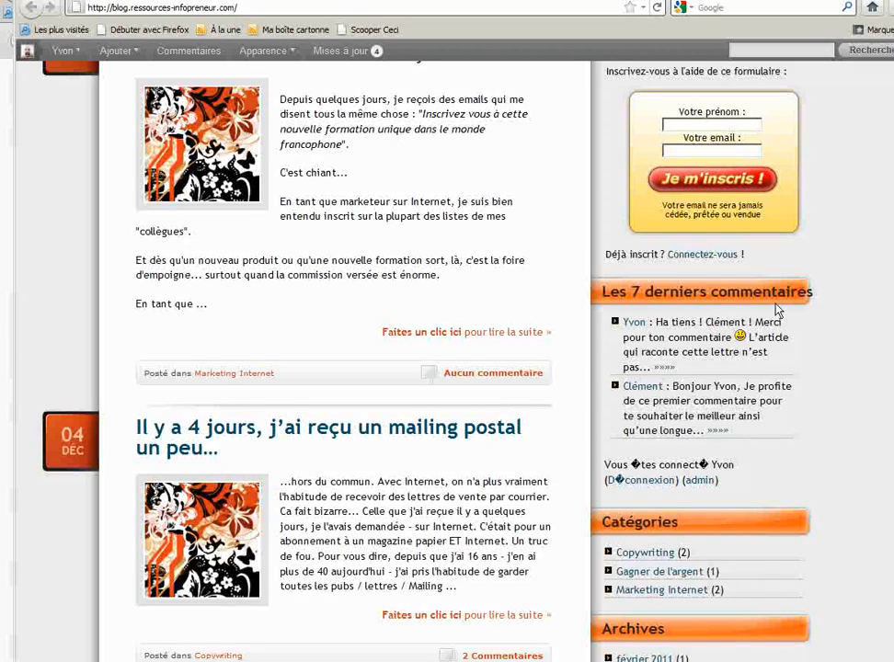
pyautogui.hotkey('alt', 'Tab')
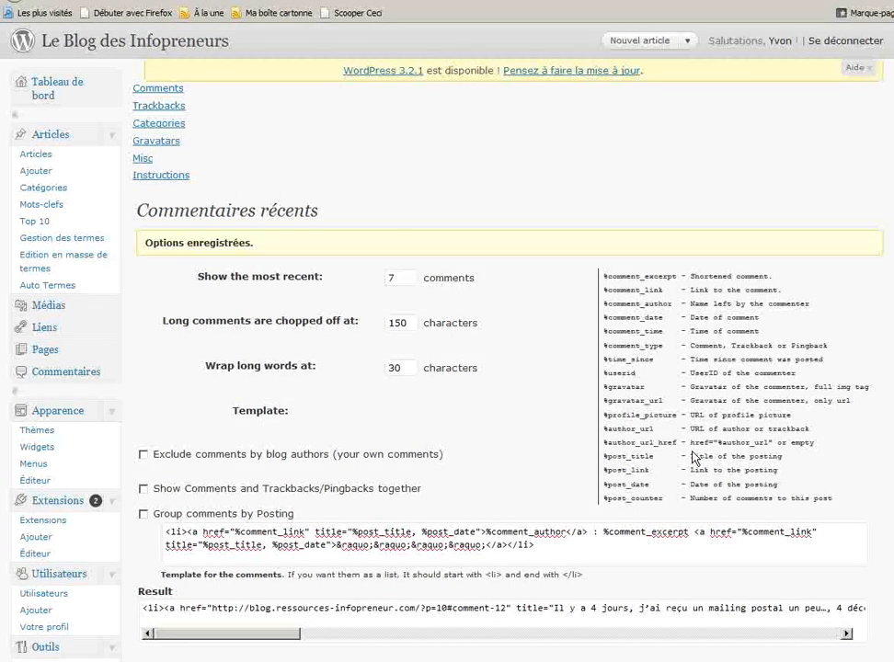
# Open the blog's widget management page and remove the Get Recent Comments widget from the sidebar
pyautogui.click(35, 448)
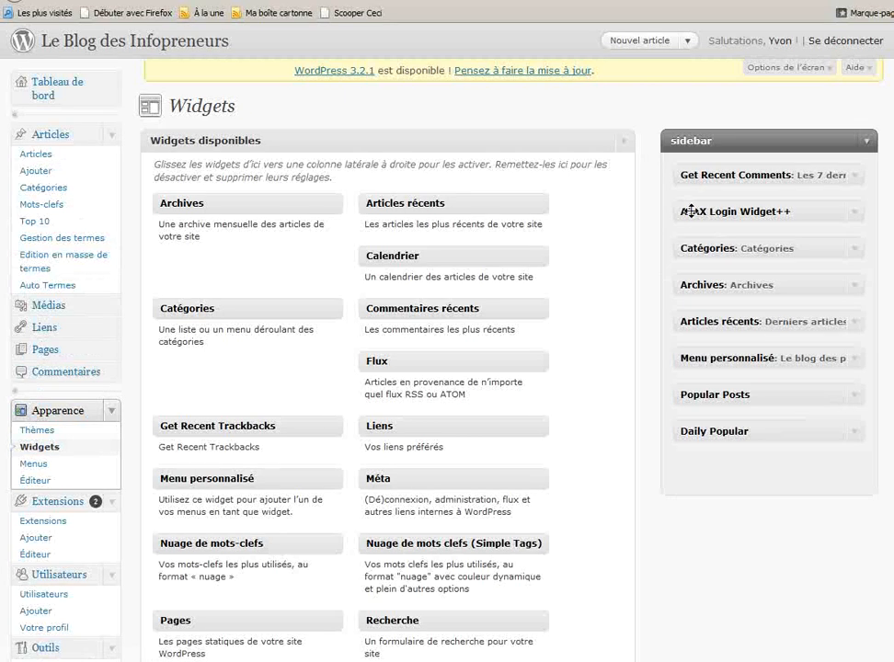
pyautogui.moveTo(709, 170); pyautogui.dragTo(267, 366)
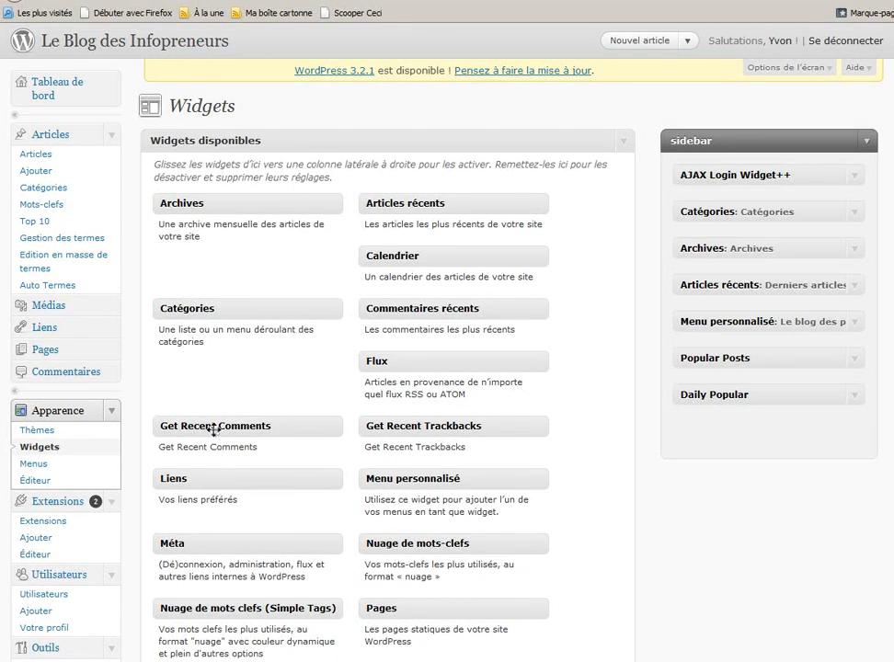
# Add the Get Recent Comments widget atop the sidebar with the title Les 7 derniers commentaires, save it, and check the blog's front page
pyautogui.moveTo(235, 425); pyautogui.dragTo(863, 202)
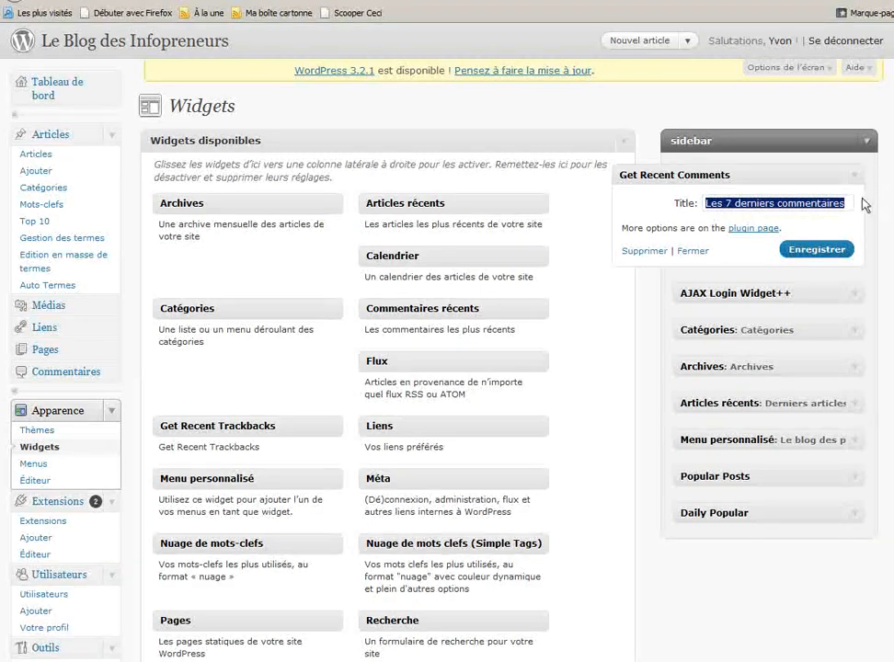
pyautogui.click(847, 203)
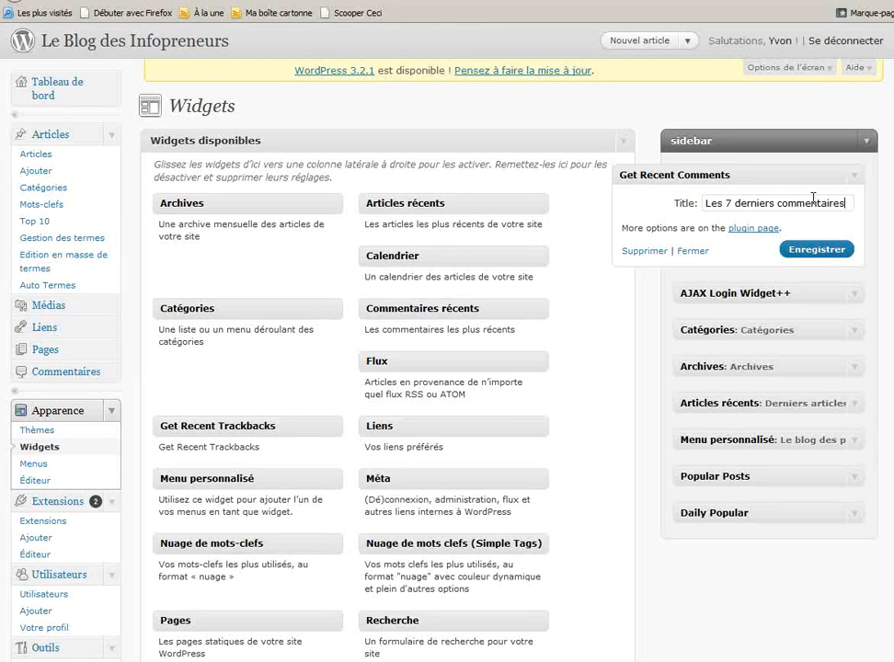
pyautogui.click(808, 256)
pyautogui.hotkey('alt', 'Tab')
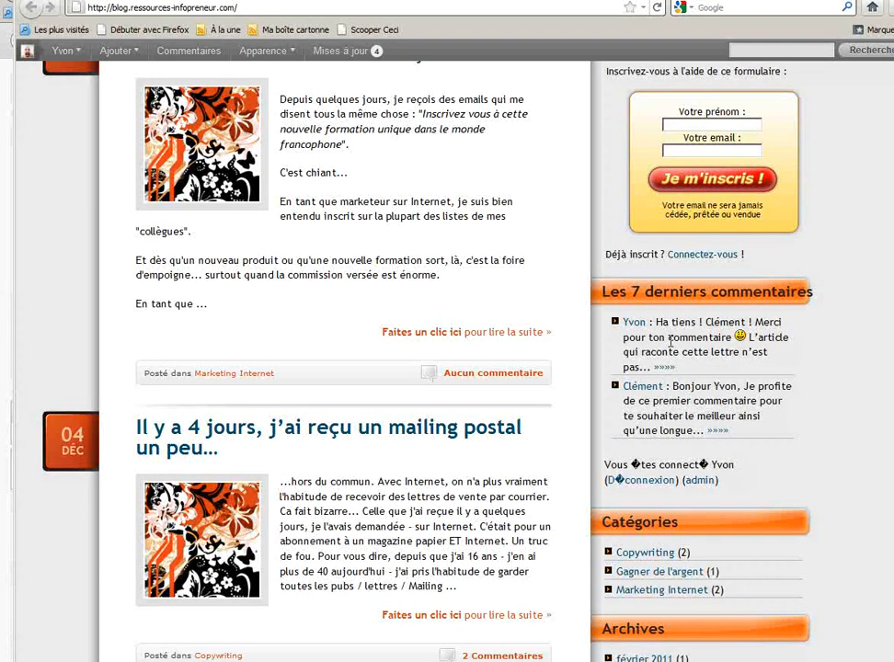
pyautogui.hotkey('alt', 'Tab')
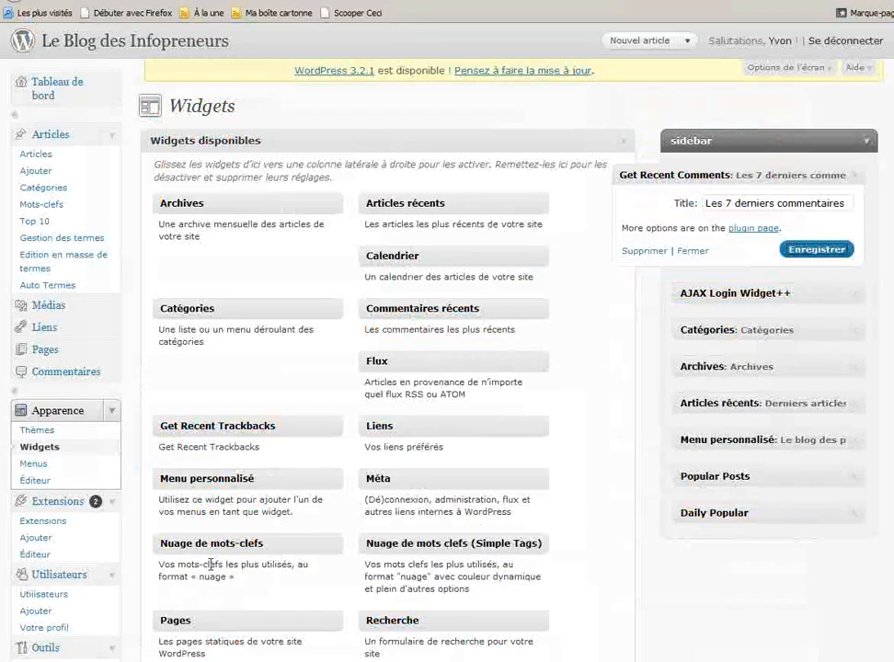
# Open the Recent Comments extension settings and go to its category filter options
pyautogui.scroll(-10, 134, 322)
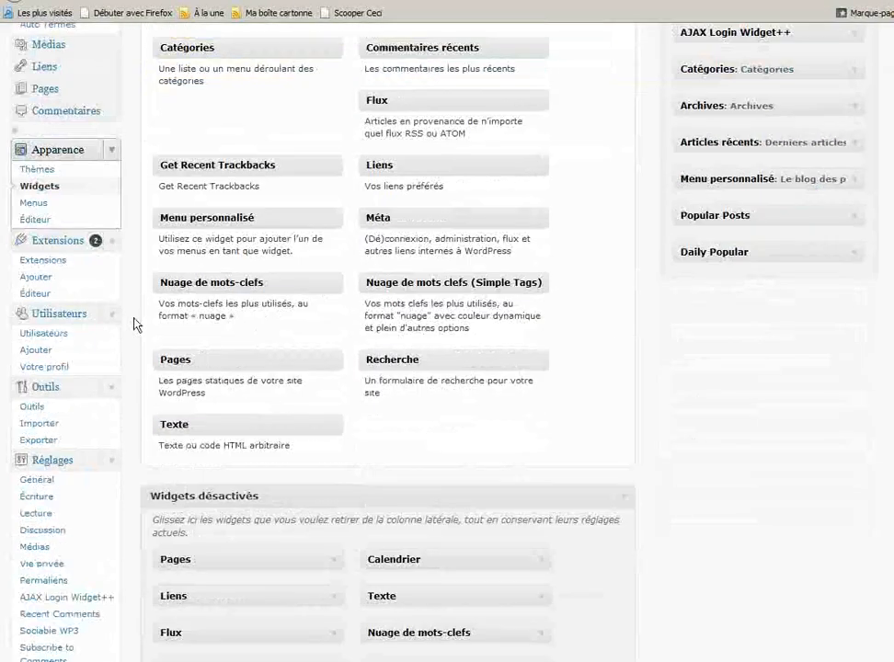
pyautogui.scroll(2, 134, 323)
pyautogui.scroll(-2, 135, 323)
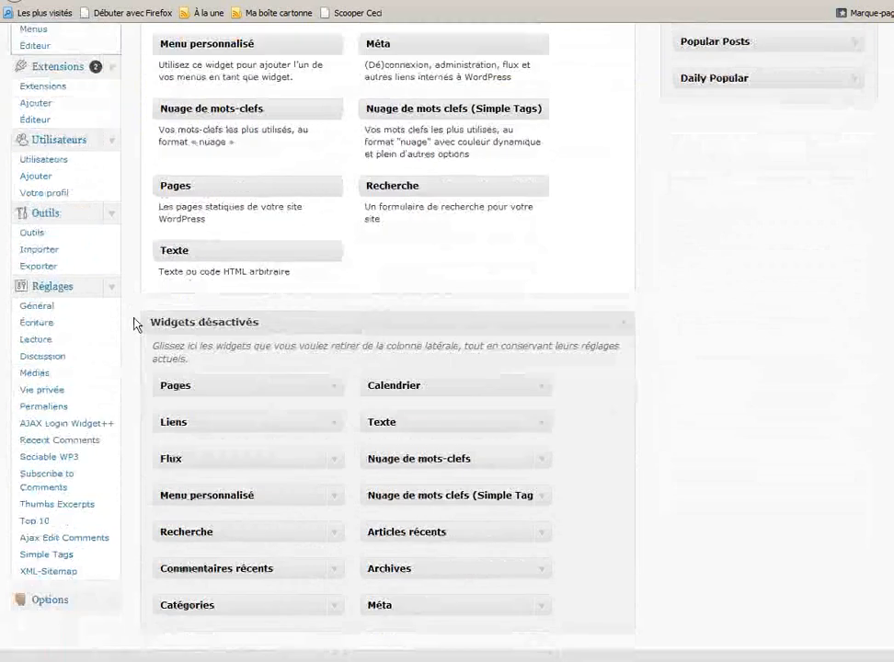
pyautogui.click(59, 441)
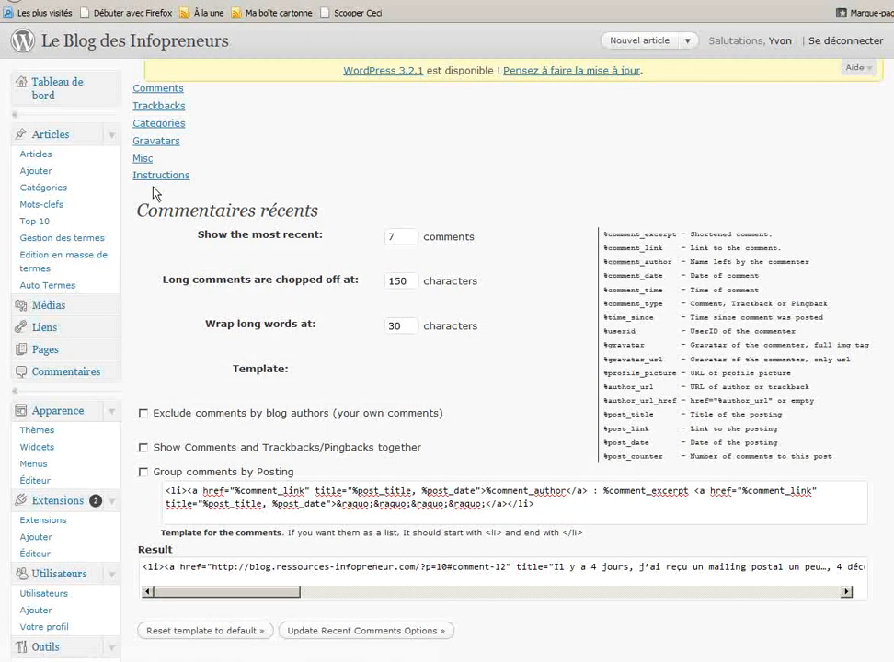
pyautogui.click(157, 126)
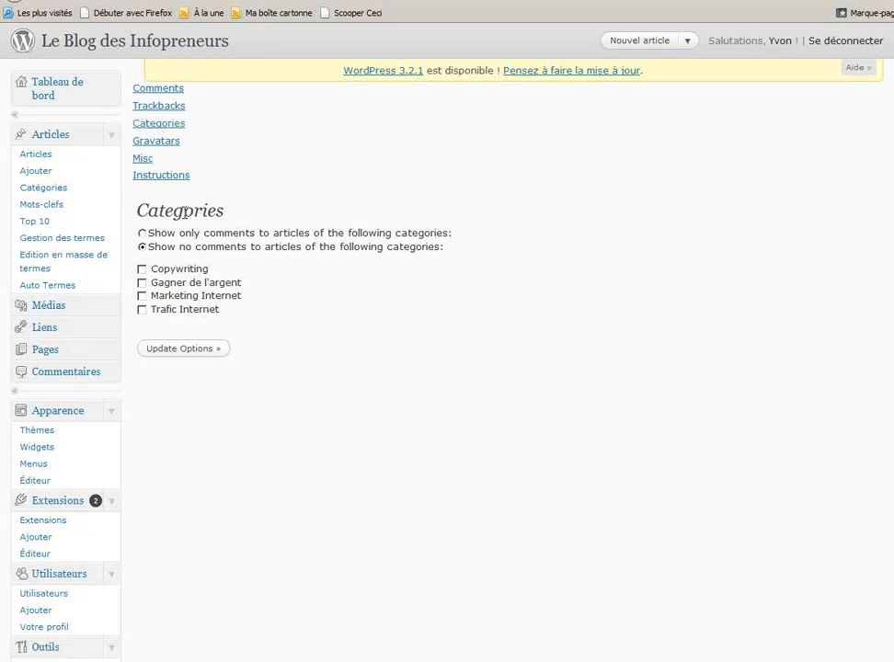
# Try the category filter with Copywriting and Gagner de l'argent, switching between showing only and showing no comments from the selected categories
pyautogui.click(144, 236)
pyautogui.click(141, 268)
pyautogui.click(143, 283)
pyautogui.click(143, 248)
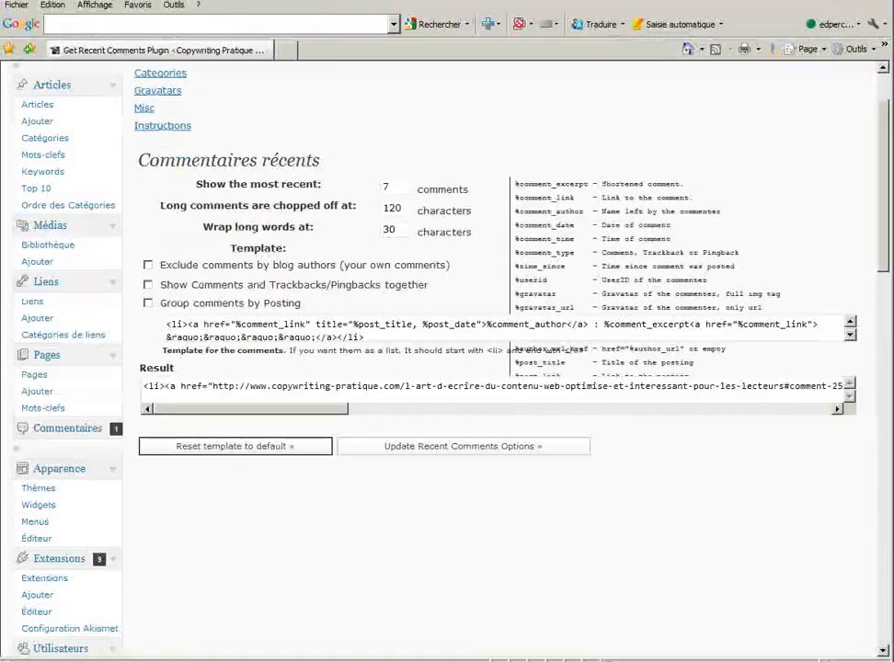
# On the Copywriting Pratique blog, exclude comments from Les vidéos du dimanche :) and Techniques & Procédures in the extension's category filter and update the options
pyautogui.scroll(3, 343, 266)
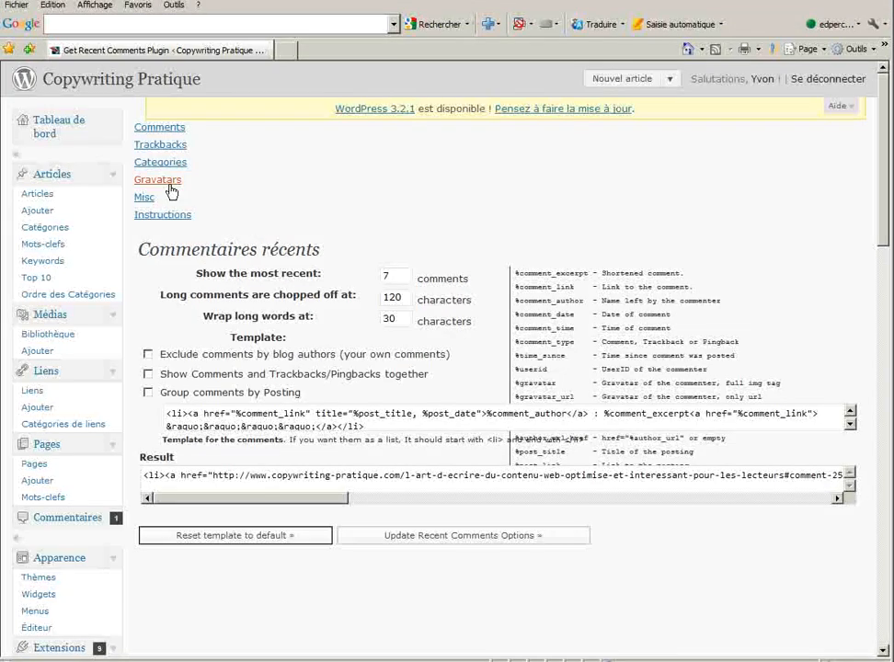
pyautogui.click(164, 167)
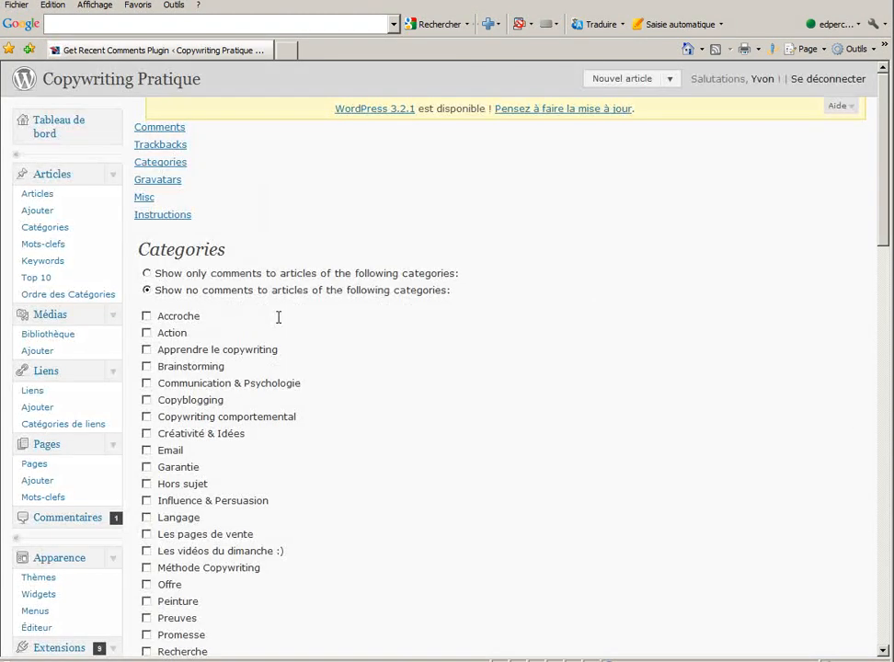
pyautogui.scroll(-3, 251, 310)
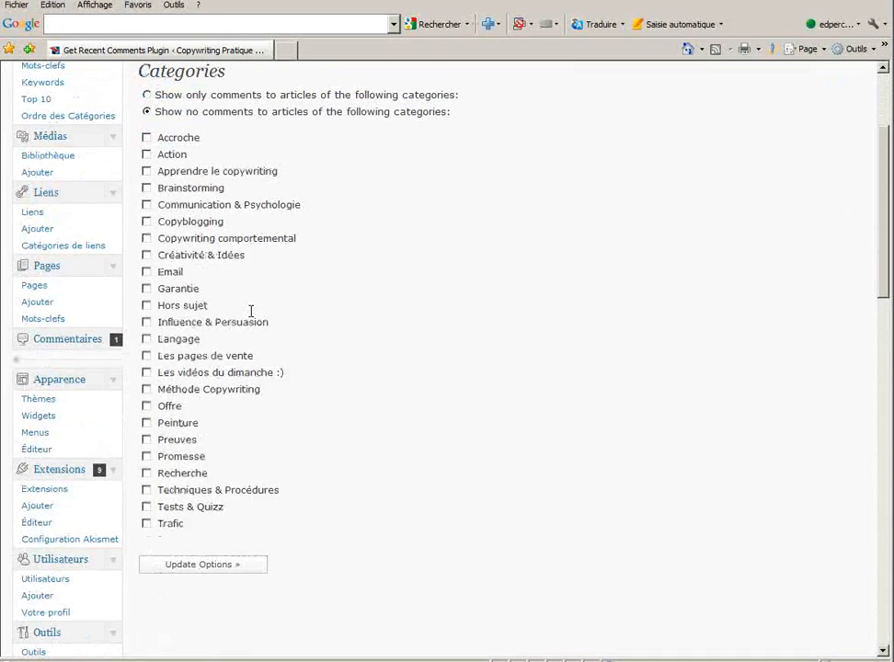
pyautogui.scroll(3, 251, 311)
pyautogui.scroll(-2, 251, 311)
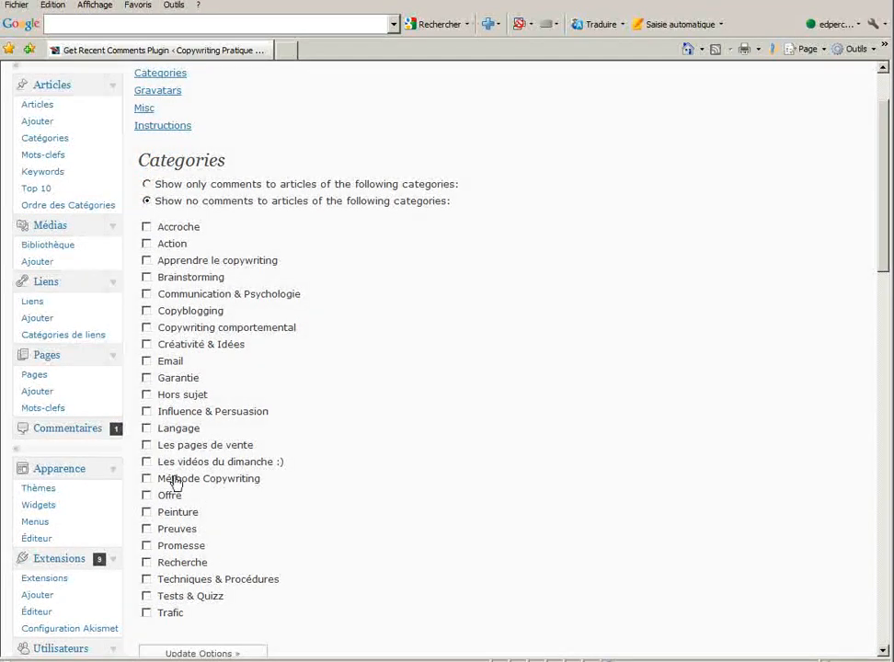
pyautogui.click(146, 461)
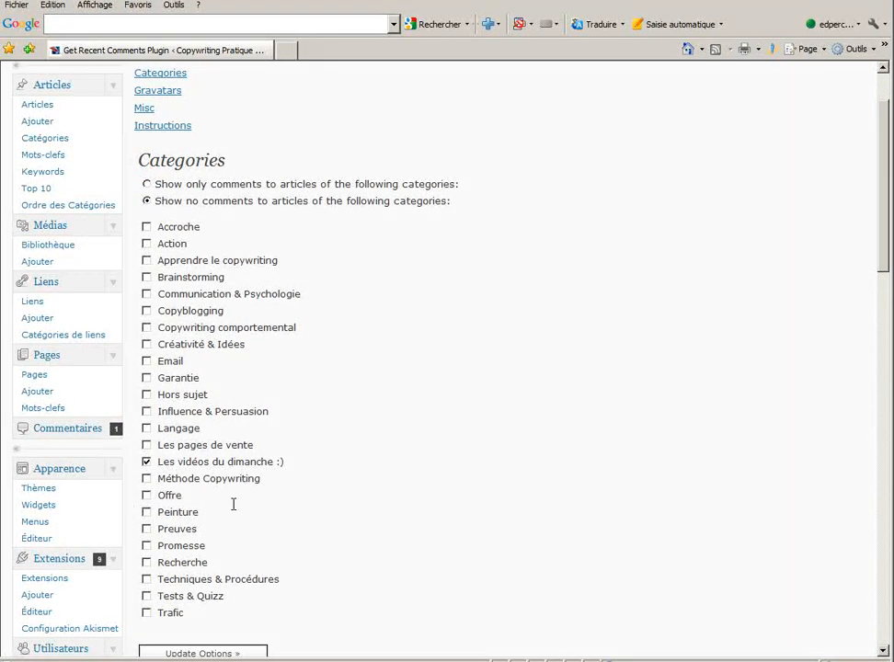
pyautogui.click(147, 580)
pyautogui.click(204, 654)
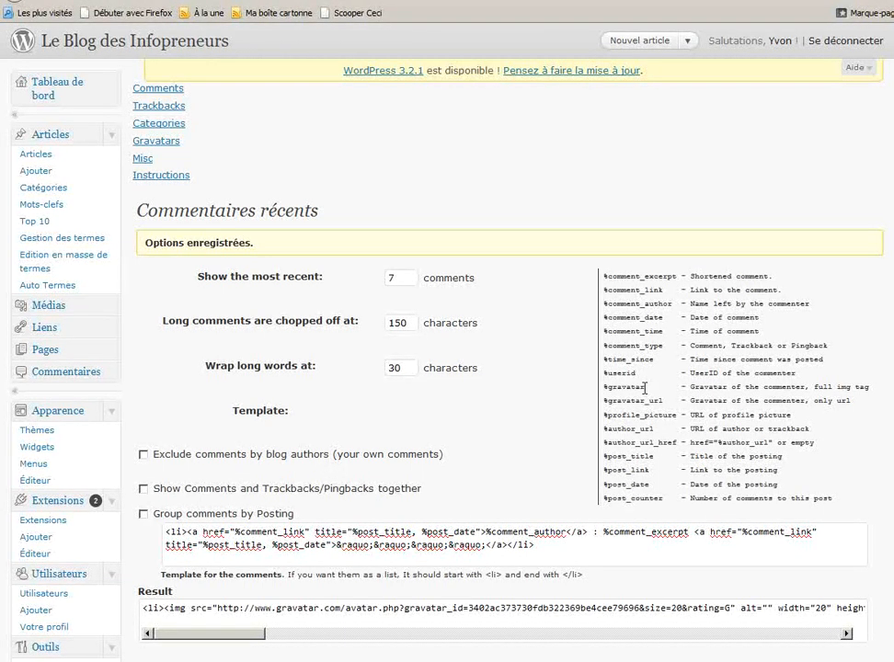
# Insert the %gravatar tag followed by a space right after <li> in the comment template and update the options
pyautogui.moveTo(645, 386); pyautogui.dragTo(603, 387)
pyautogui.hotkey('ctrl', 'c')
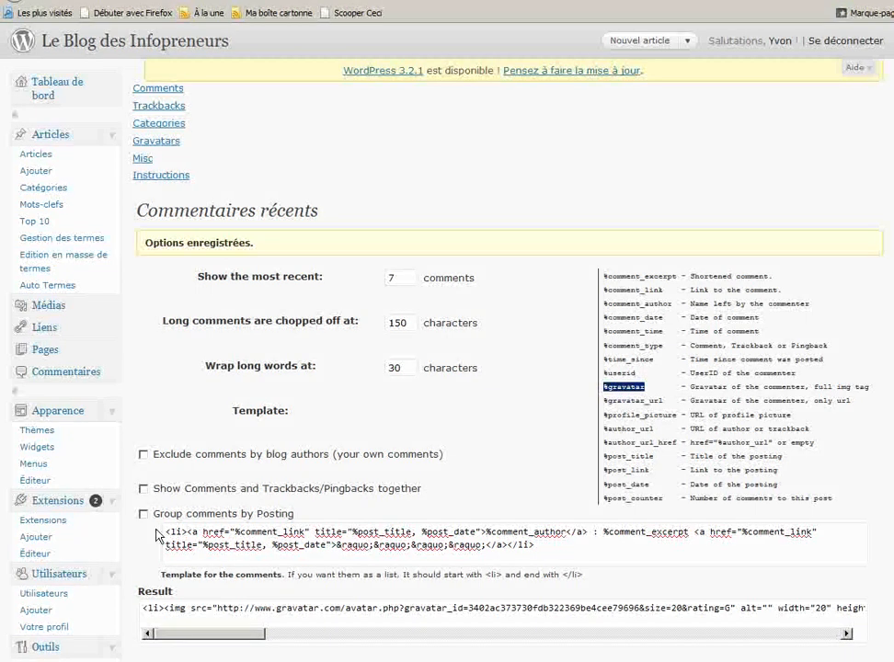
pyautogui.click(186, 531)
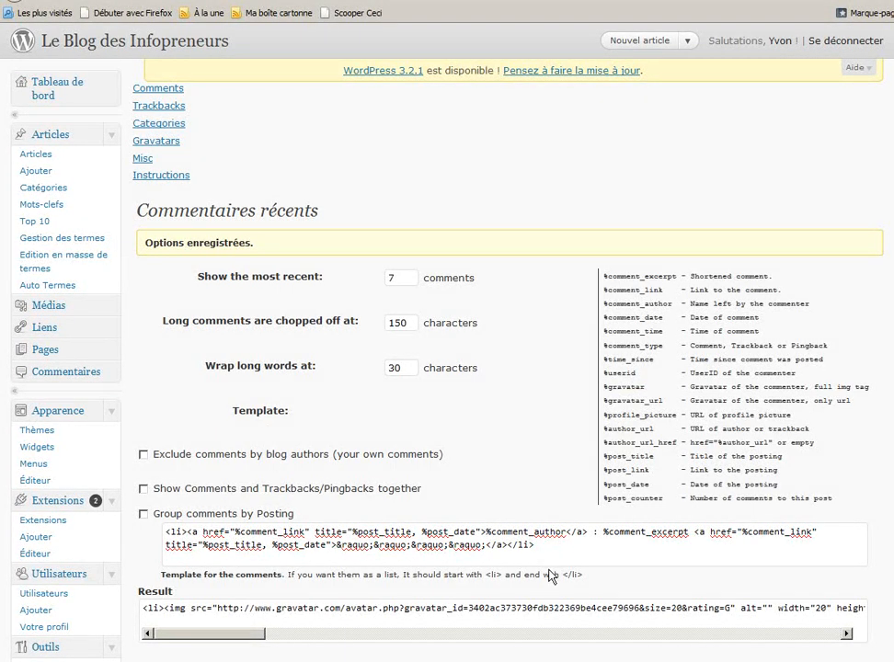
pyautogui.hotkey('ctrl', 'v')
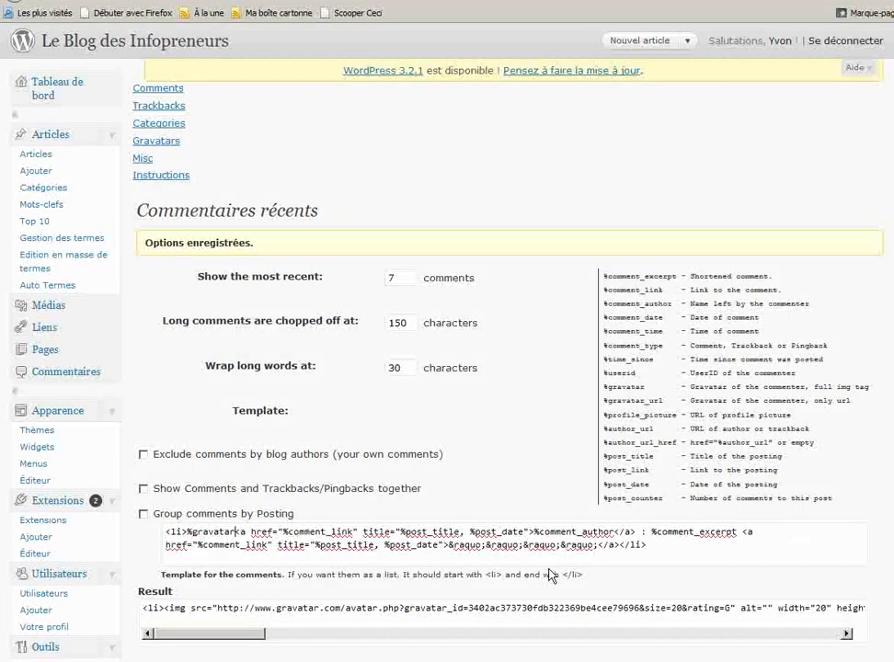
pyautogui.scroll(-2, 595, 539)
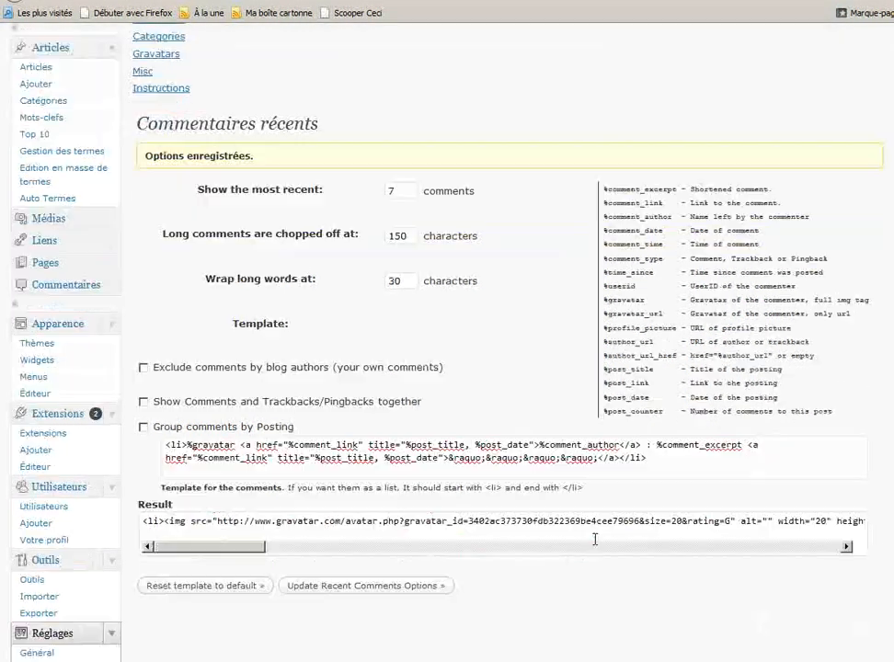
pyautogui.click(365, 585)
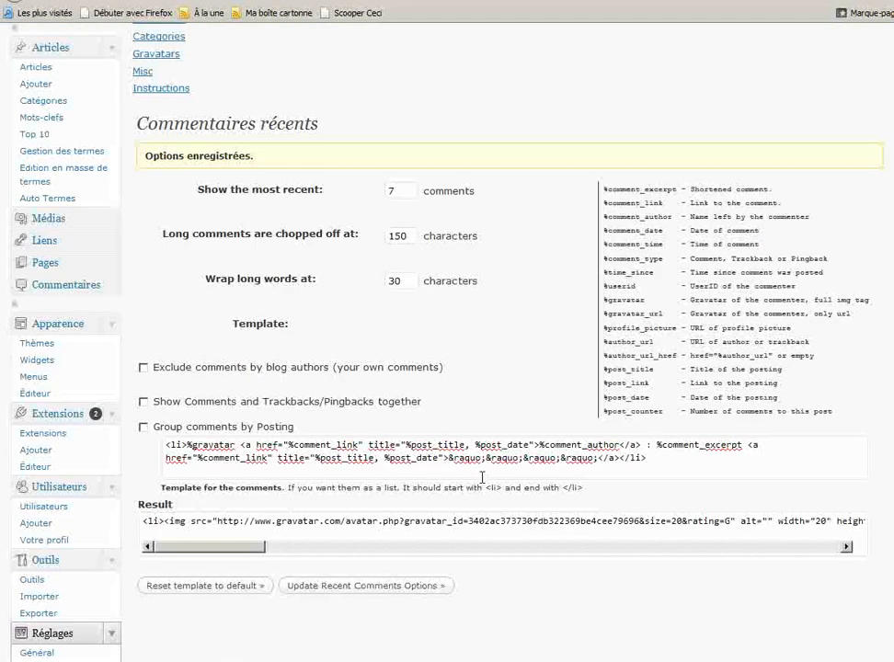
# Reload the blog's front page, check the gravatars beside the recent comments, and return to the extension settings
pyautogui.hotkey('alt', 'Tab')
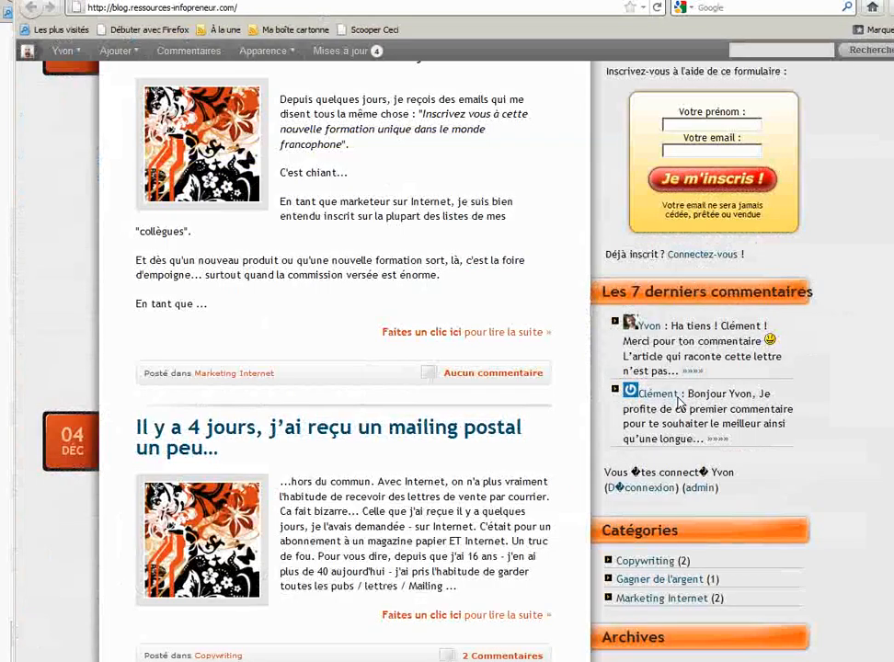
pyautogui.press('F5')
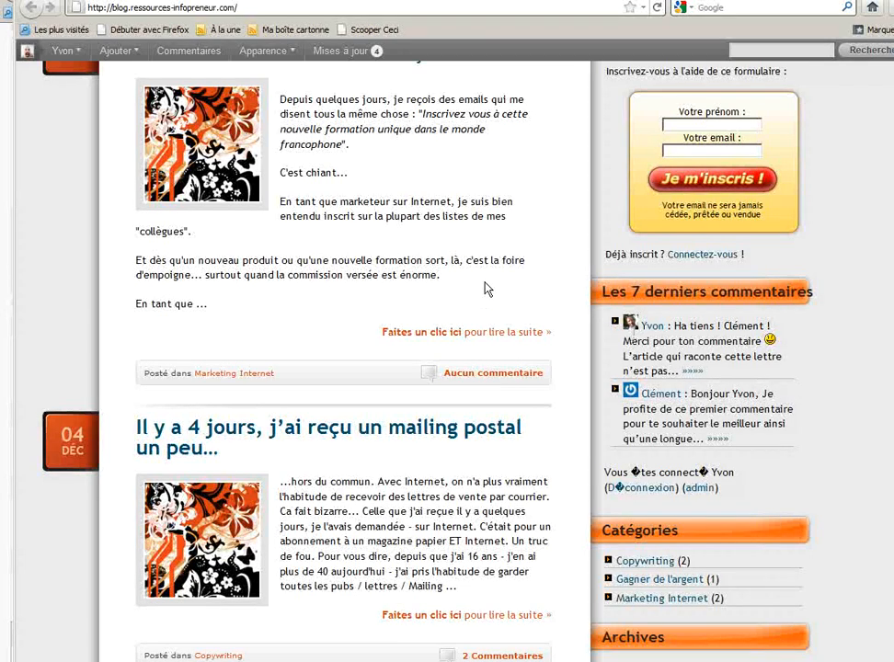
pyautogui.hotkey('alt', 'Tab')
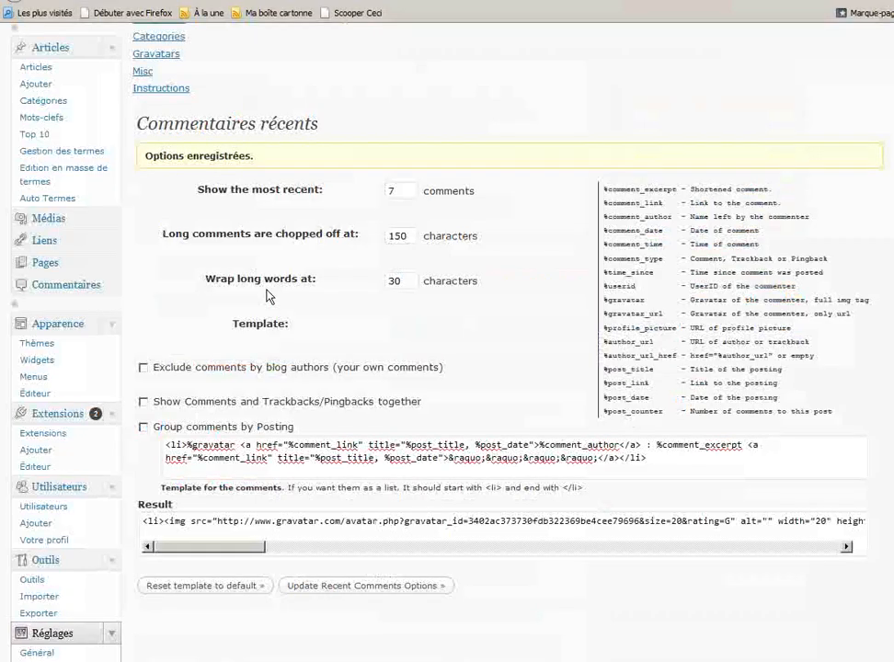
# Set the size of gravatars to 30 pixels in the extension's gravatar settings and update the options
pyautogui.click(149, 54)
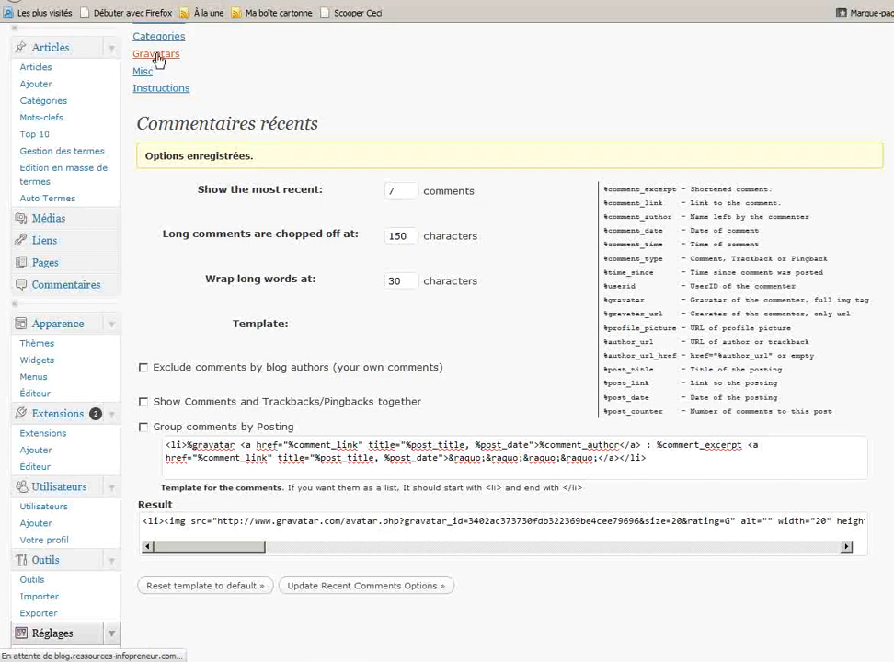
pyautogui.doubleClick(394, 236)
pyautogui.write('30')
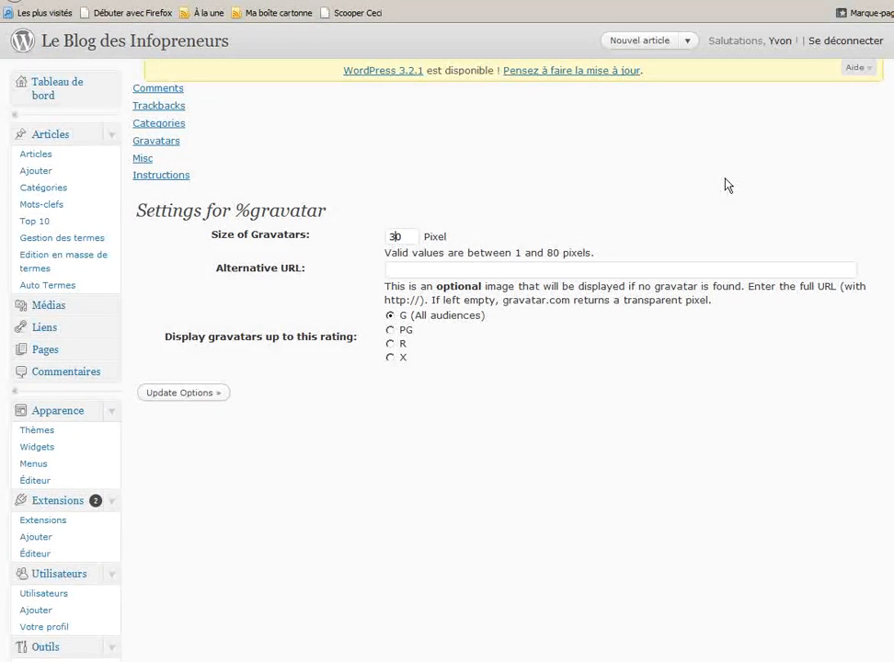
pyautogui.click(195, 397)
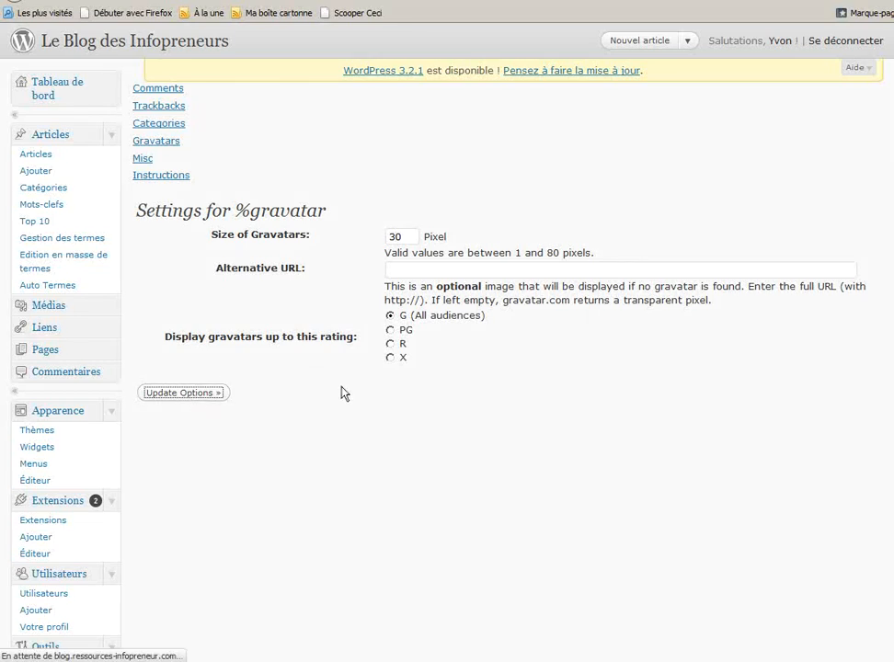
# Reload the blog's front page, examine the resized gravatars in the sidebar, and return to the gravatar settings
pyautogui.hotkey('alt', 'Tab')
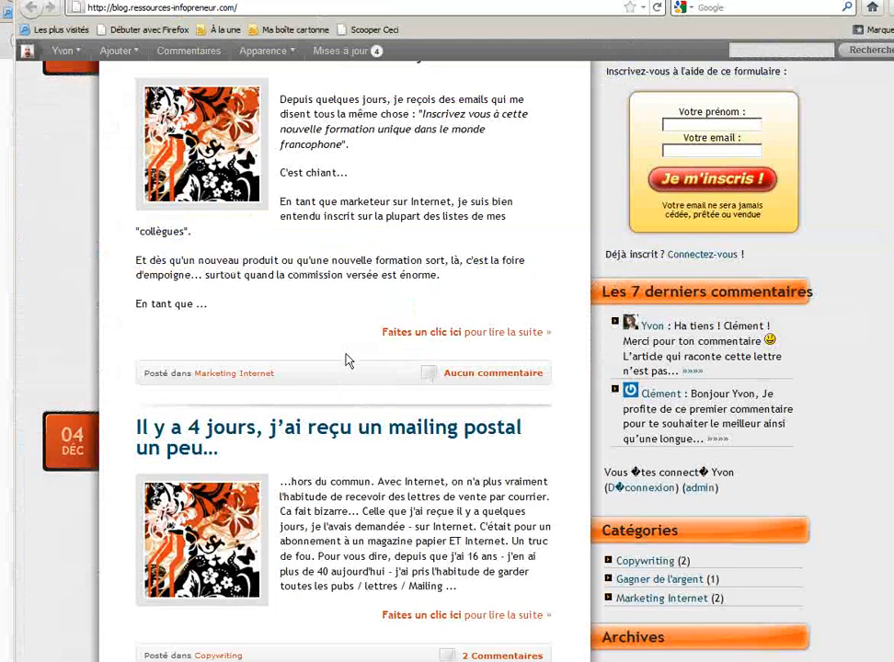
pyautogui.press('F5')
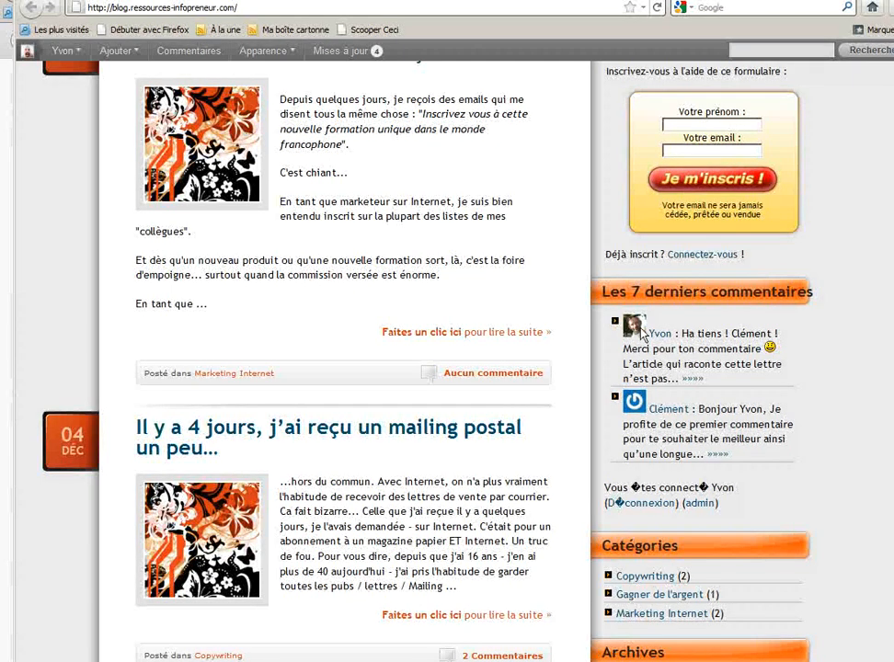
pyautogui.hotkey('alt', 'Tab')
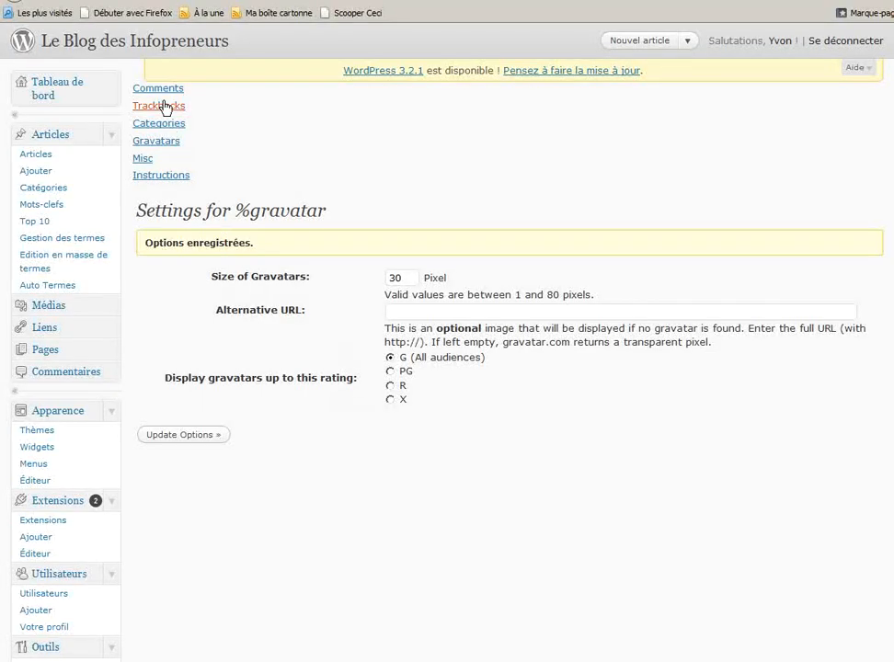
# In the extension's comment settings, copy the <a href=" opening from the template and paste it in front of %gravatar
pyautogui.click(165, 95)
pyautogui.scroll(-2, 197, 452)
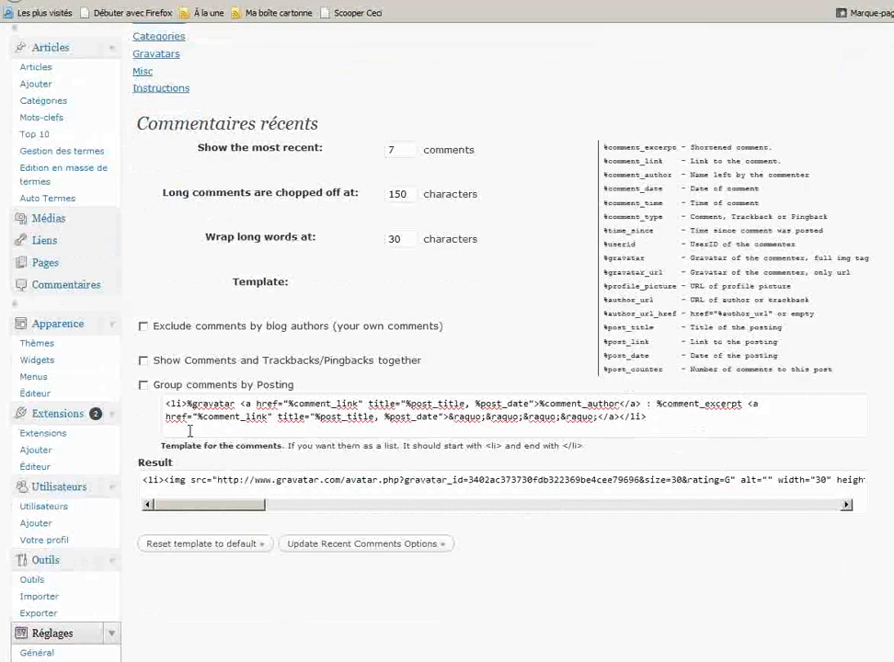
pyautogui.moveTo(240, 402); pyautogui.dragTo(289, 403)
pyautogui.hotkey('ctrl', 'c')
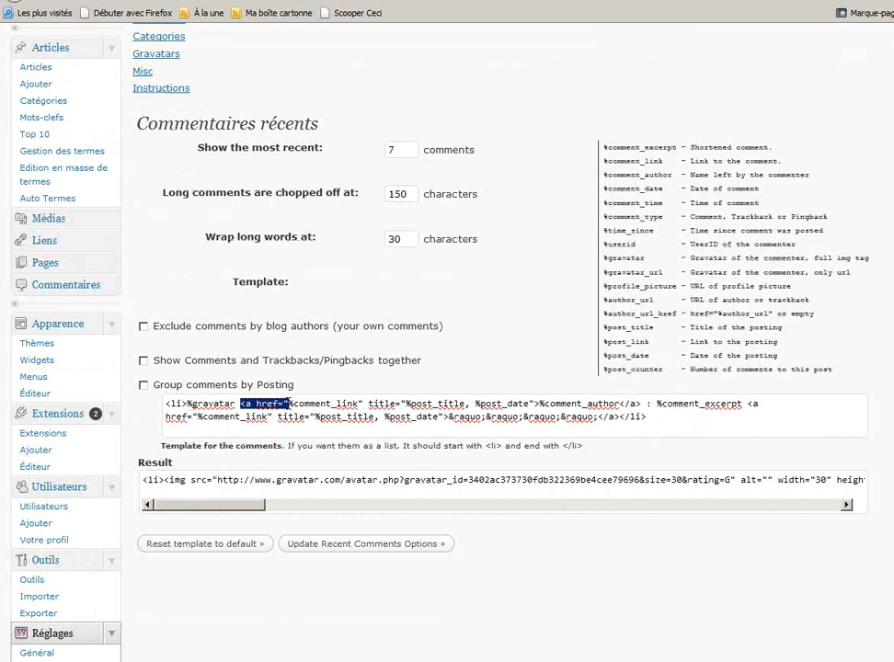
pyautogui.click(187, 404)
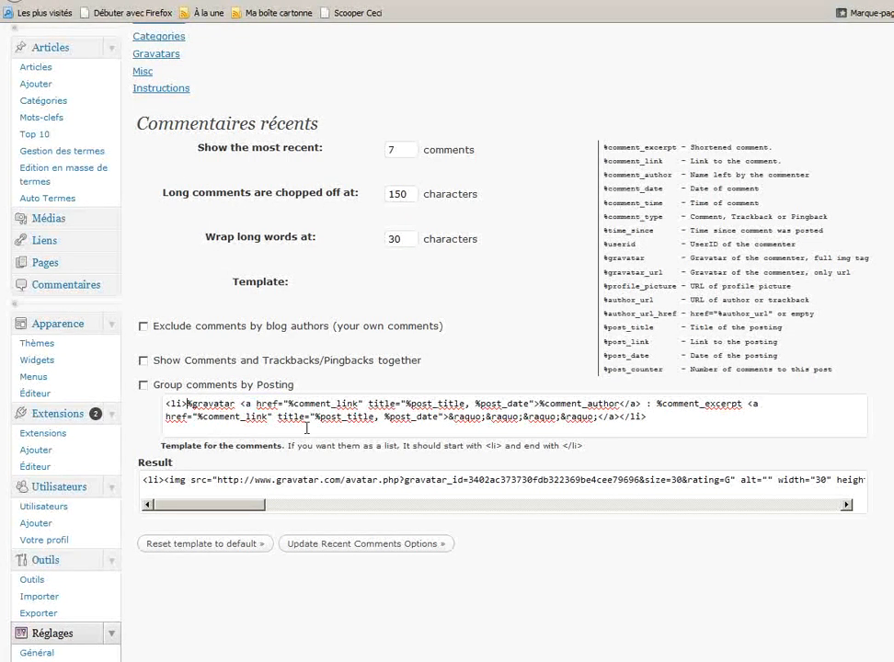
pyautogui.hotkey('ctrl', 'v')
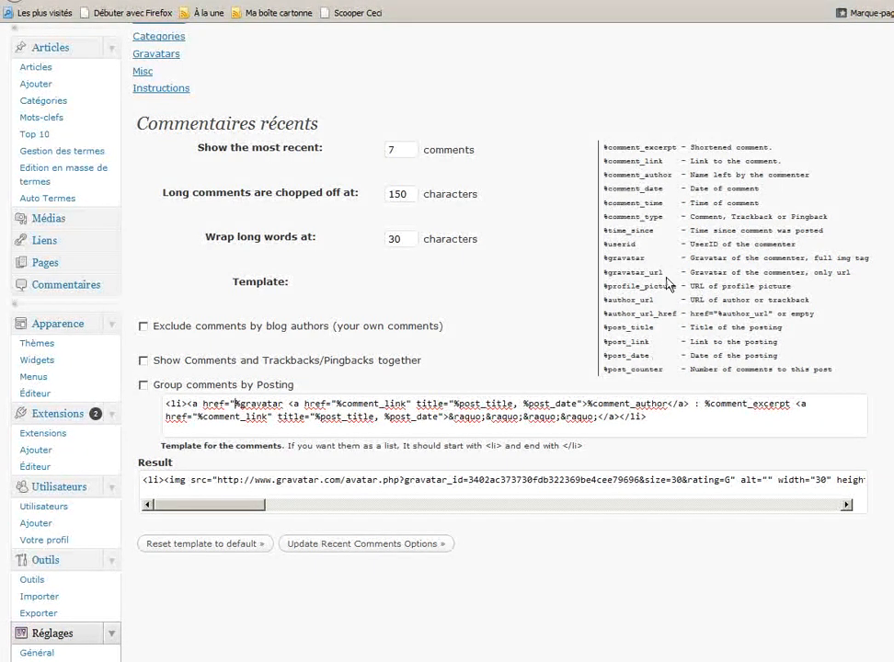
# Copy the %author_url tag into the template's first href, in front of %gravatar, and complete the opening link tag with ">
pyautogui.moveTo(656, 299); pyautogui.dragTo(601, 299)
pyautogui.hotkey('ctrl', 'c')
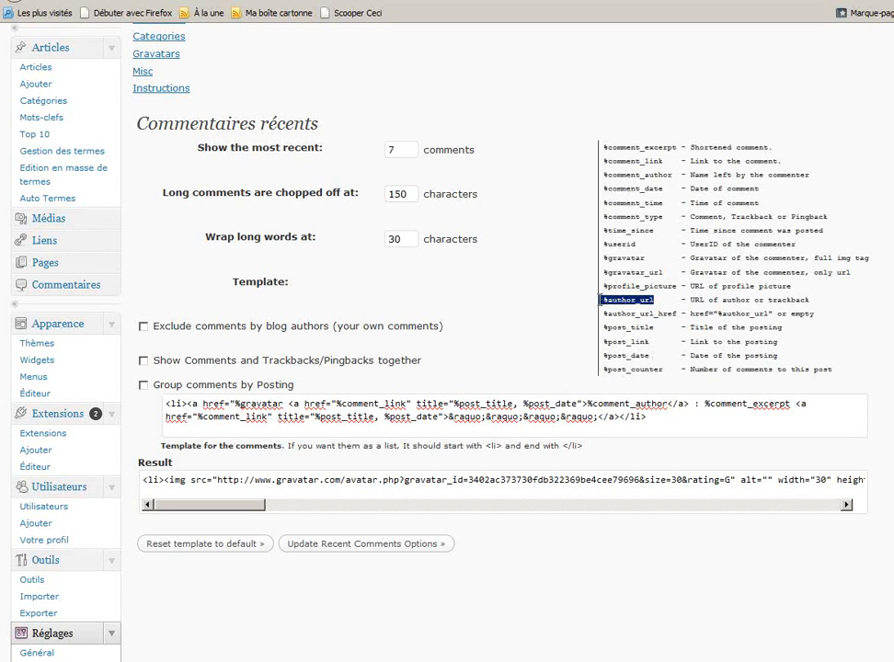
pyautogui.click(625, 294)
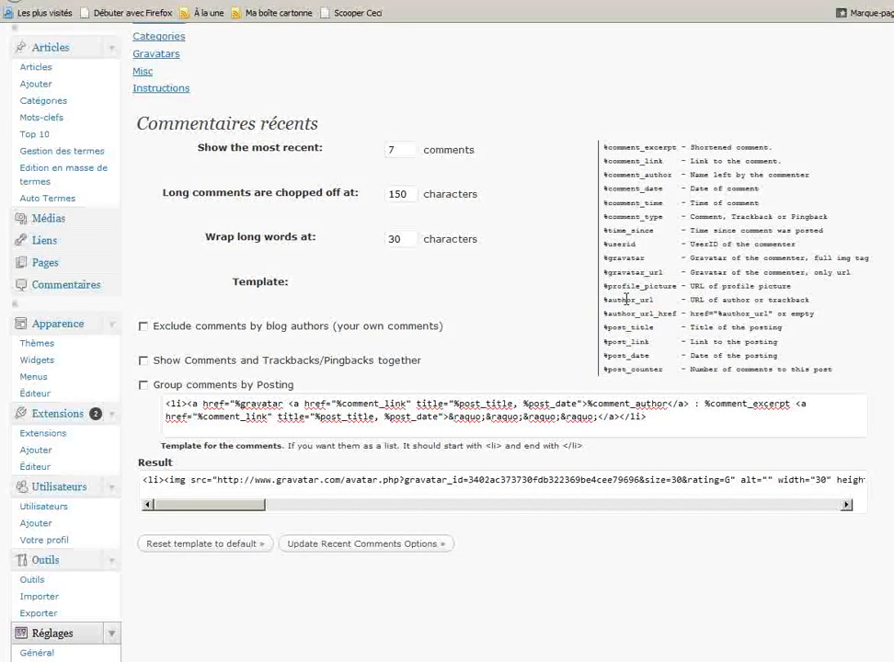
pyautogui.moveTo(603, 300); pyautogui.dragTo(652, 300)
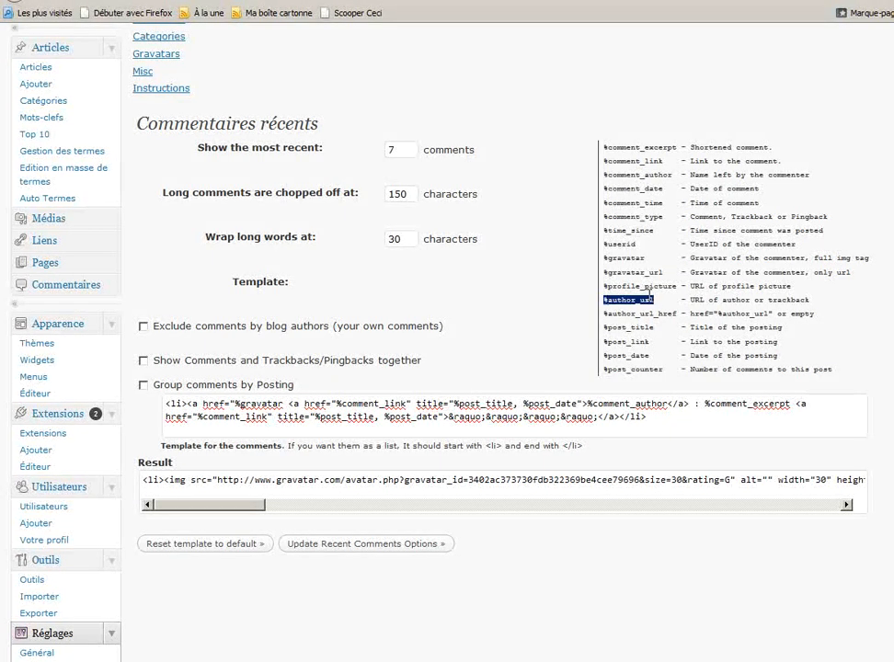
pyautogui.click(236, 404)
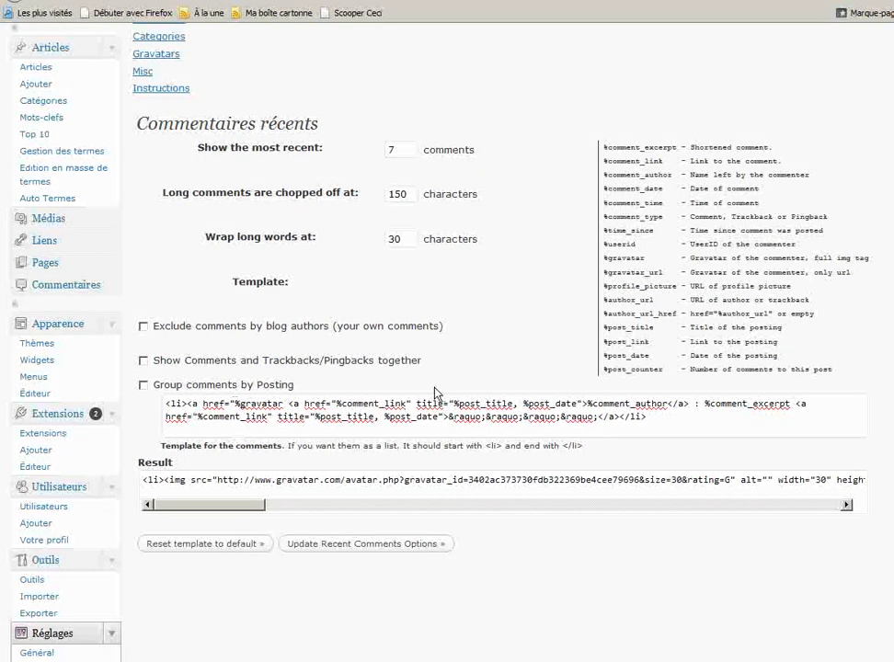
pyautogui.hotkey('ctrl', 'v')
pyautogui.write('"')
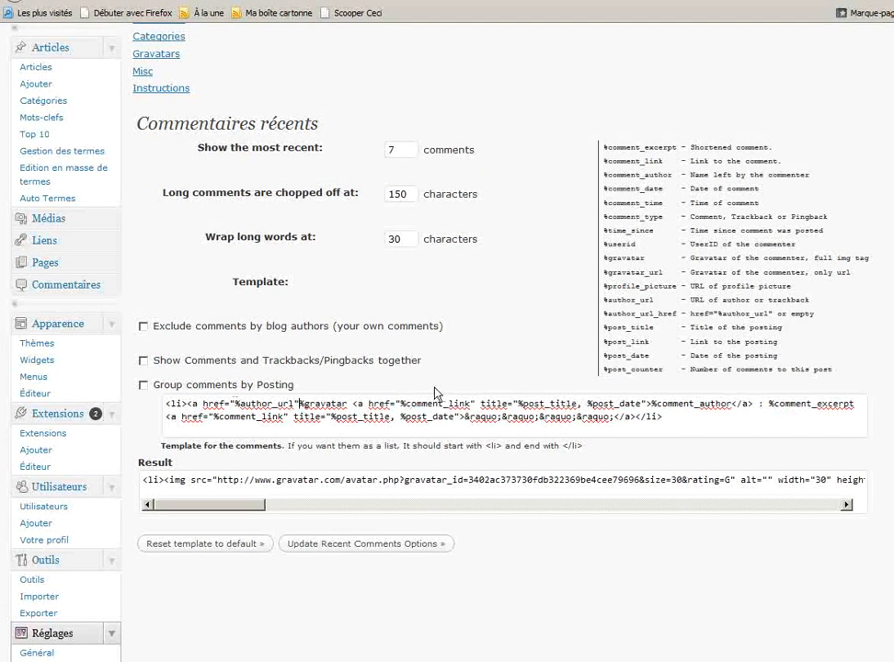
pyautogui.write('>')
# Add the closing </a> tag directly after %gravatar in the template and update the recent comments options
pyautogui.press('Right')
pyautogui.press('Right')
pyautogui.press('Right')
pyautogui.press('Right')
pyautogui.press('Right')
pyautogui.press('Right')
pyautogui.press('Right')
pyautogui.press('Right')
pyautogui.press('Right')
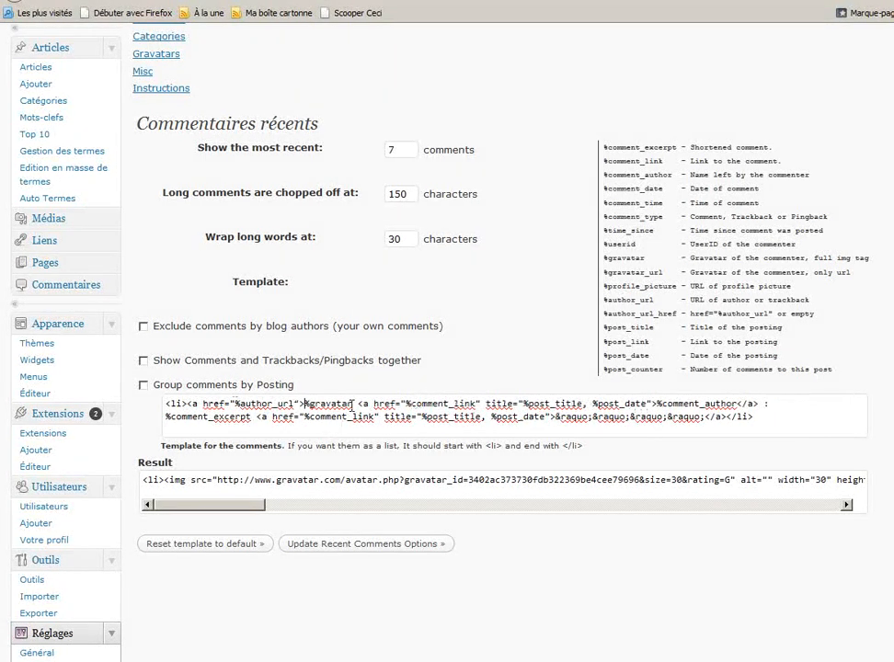
pyautogui.write('</a>')
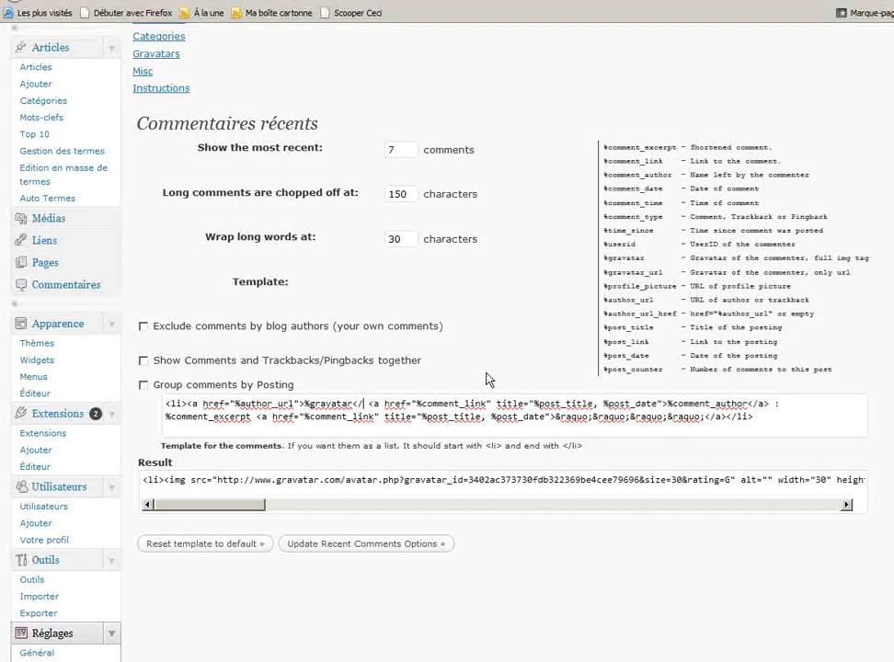
pyautogui.click(368, 544)
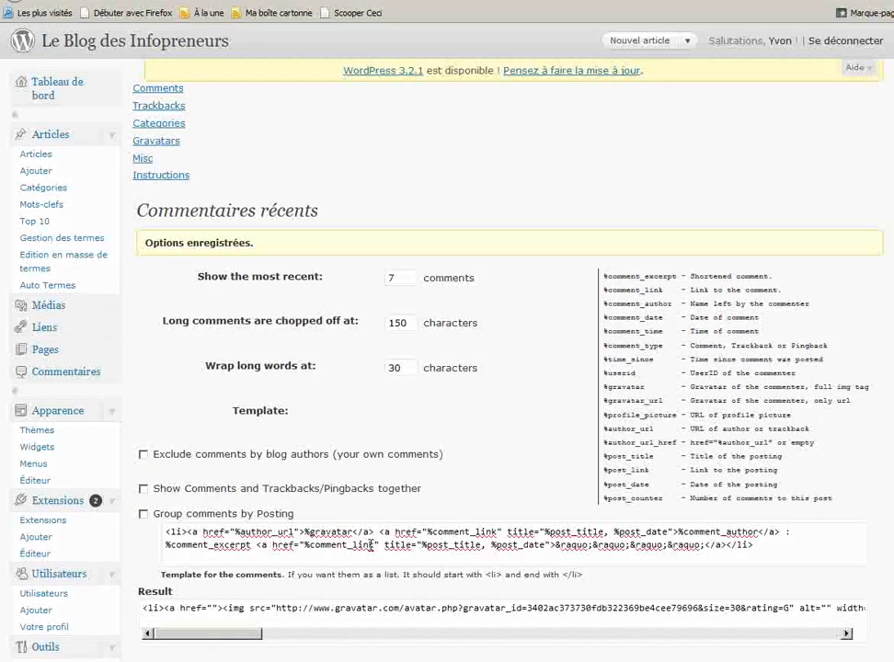
# Reload the blog's front page and check the linked gravatars beside the recent comments in the sidebar
pyautogui.hotkey('alt', 'Tab')
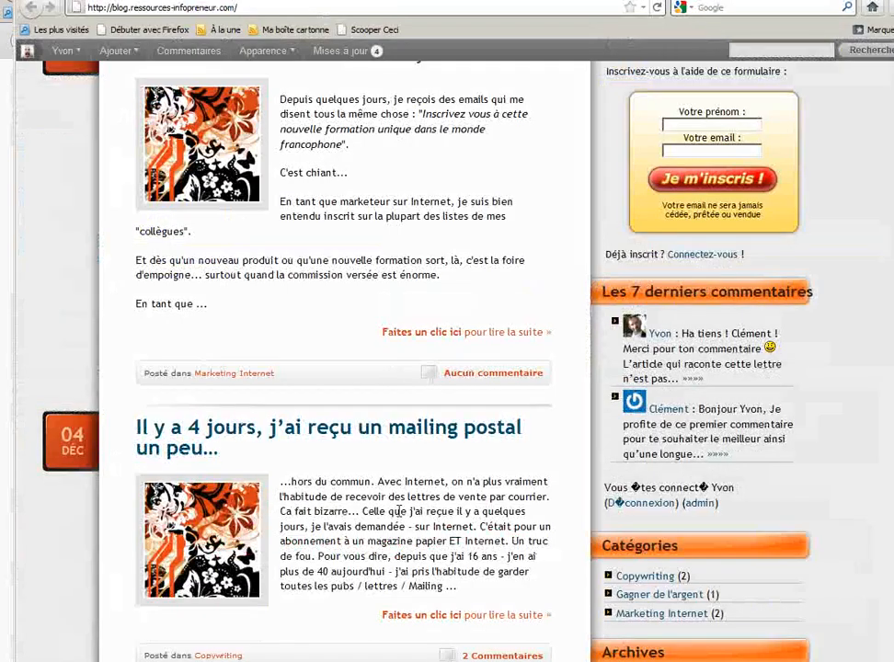
pyautogui.press('F5')
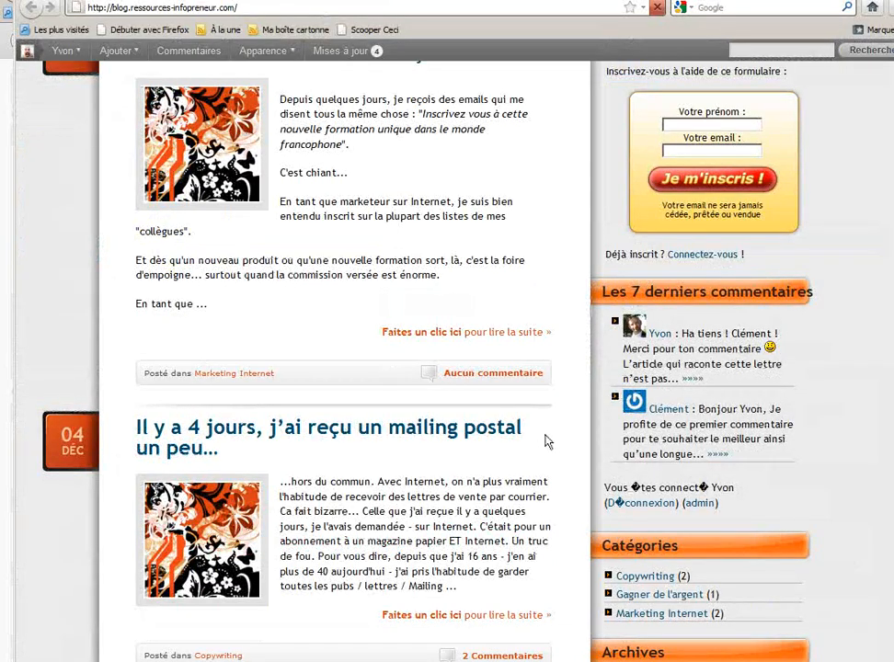
pyautogui.scroll(-1, 635, 308)
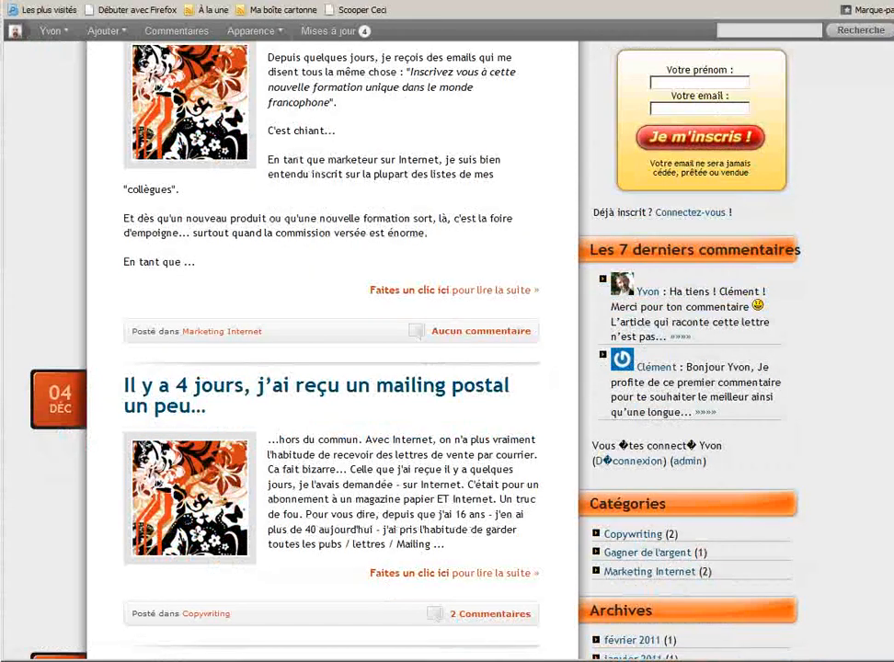